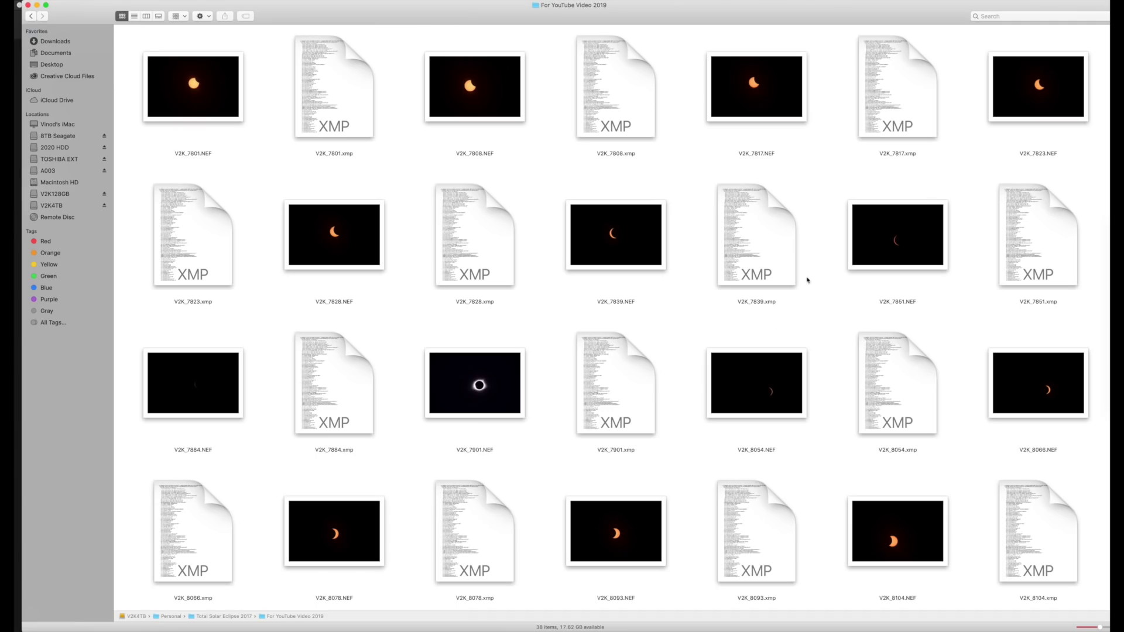
- Show the folder as a detailed list and select all 19 NEF files, V2K_8155 through V2K_7801
scroll(532, 318, down, 5)
scroll(533, 318, up, 5)
click(134, 16)
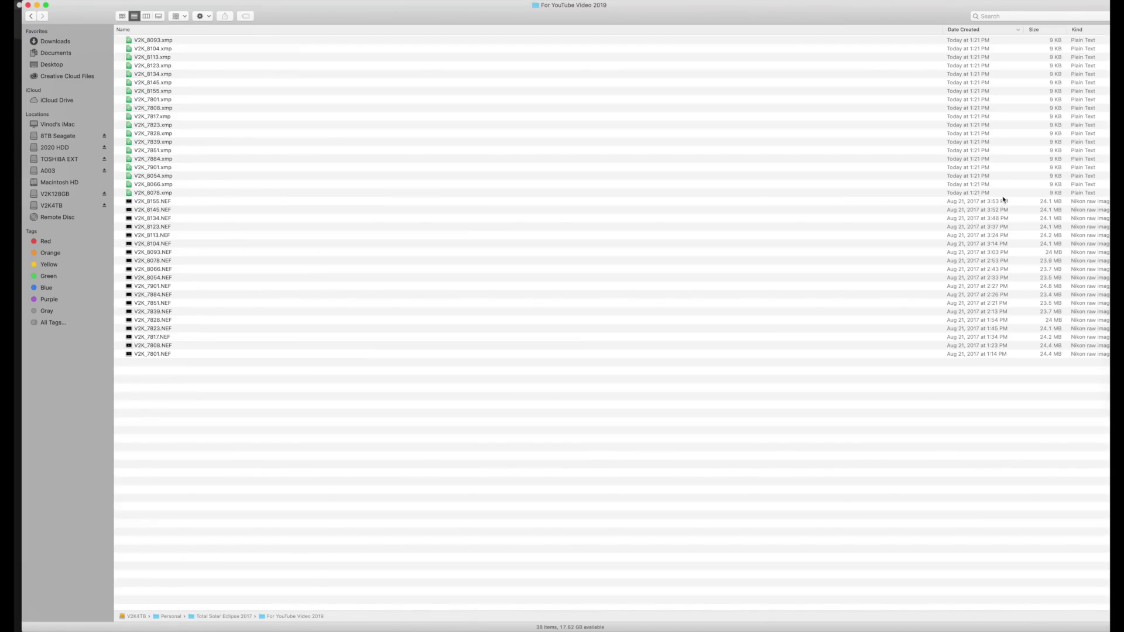
click(975, 354)
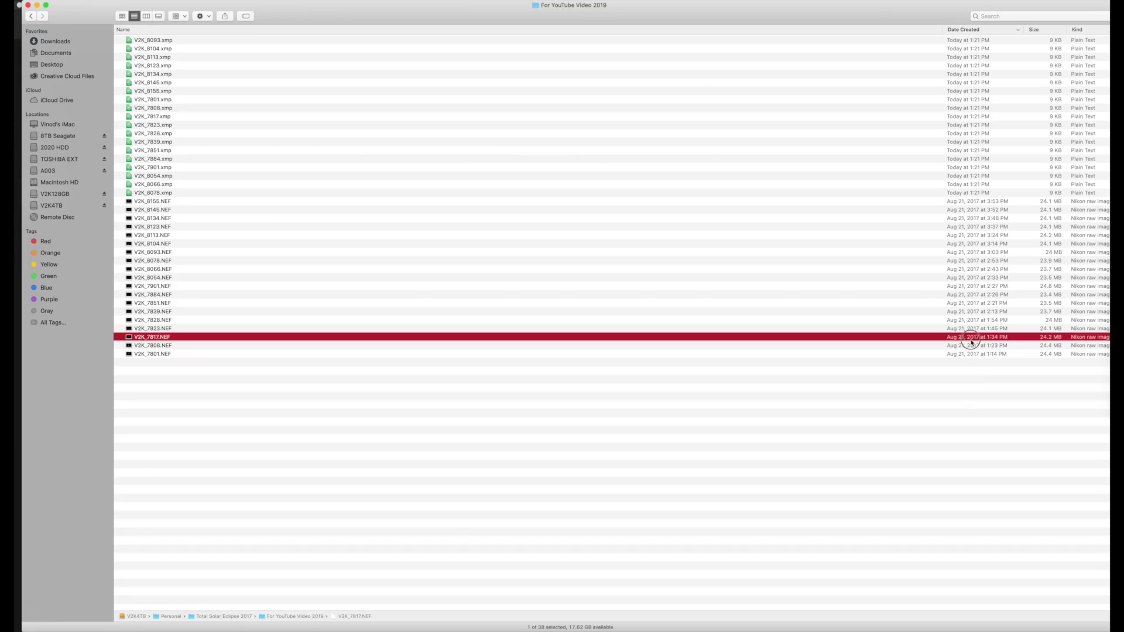
click(973, 328)
click(973, 303)
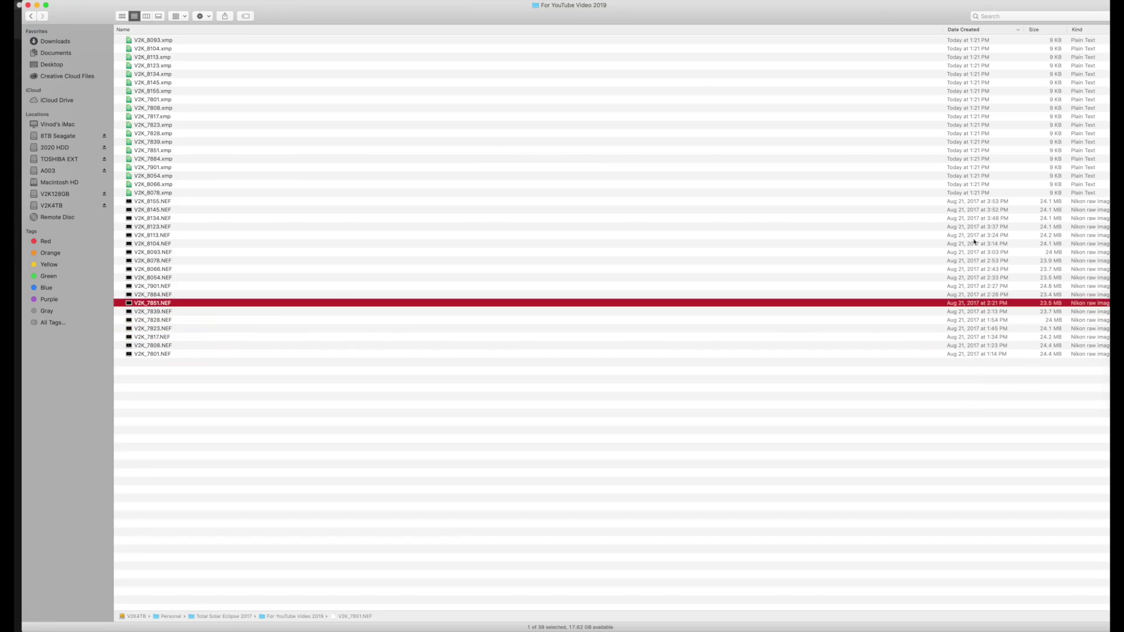
click(967, 202)
shift+click(971, 355)
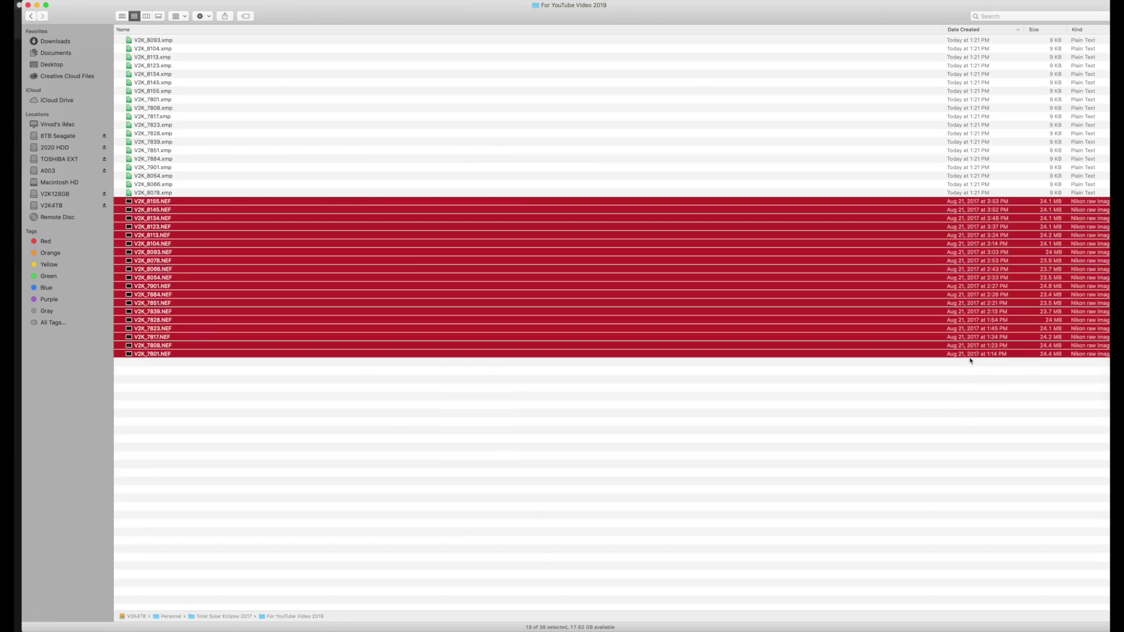
click(252, 229)
click(213, 218)
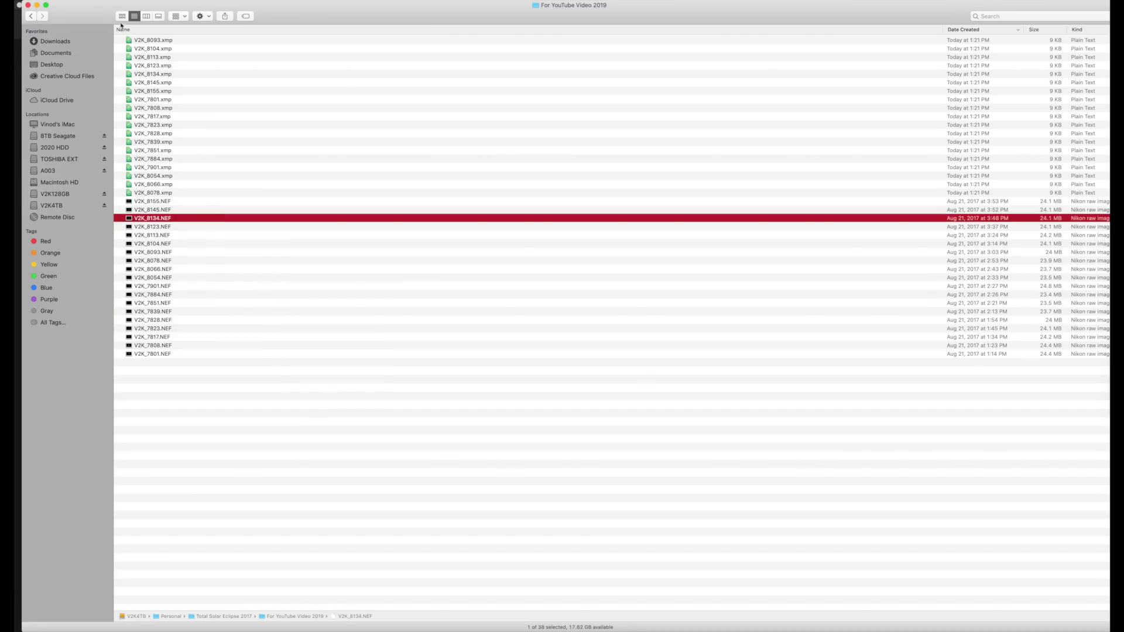
click(191, 201)
shift+click(188, 355)
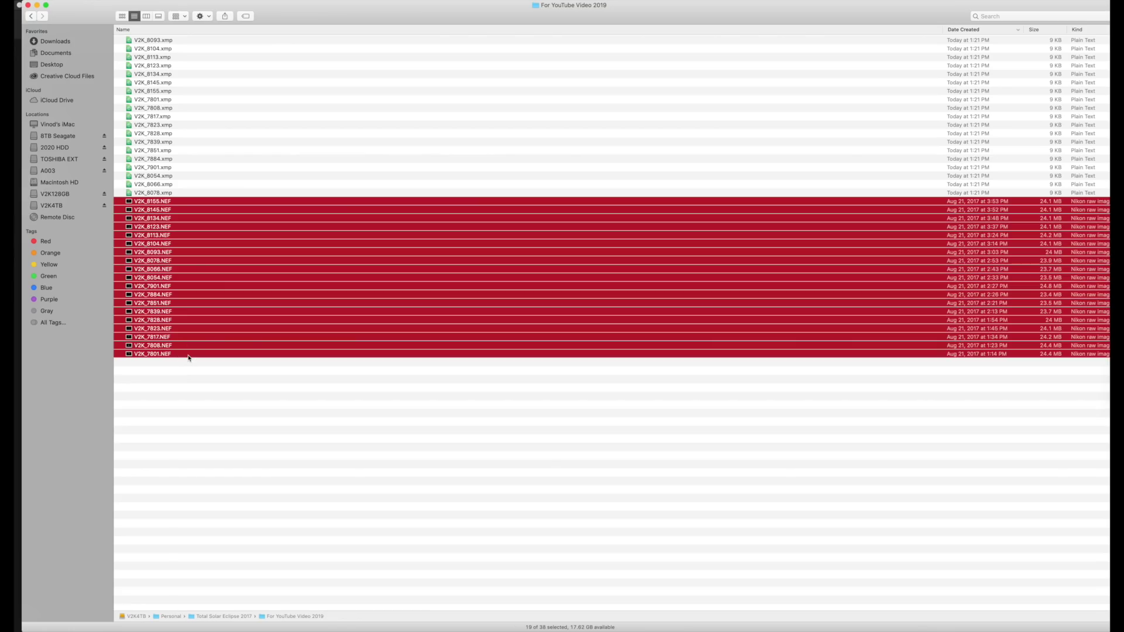
- Drag the 19 selected NEF files into Photoshop so they open in Camera Raw
drag(188, 354, 287, 386)
key(super+Tab)
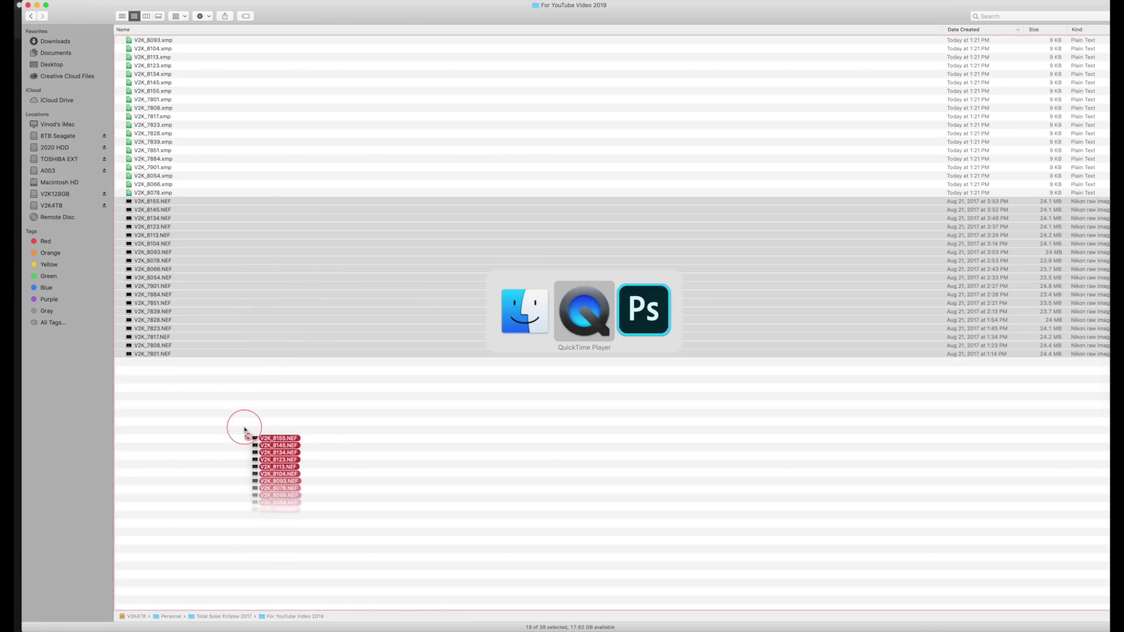
key(super+Tab)
drag(287, 386, 351, 347)
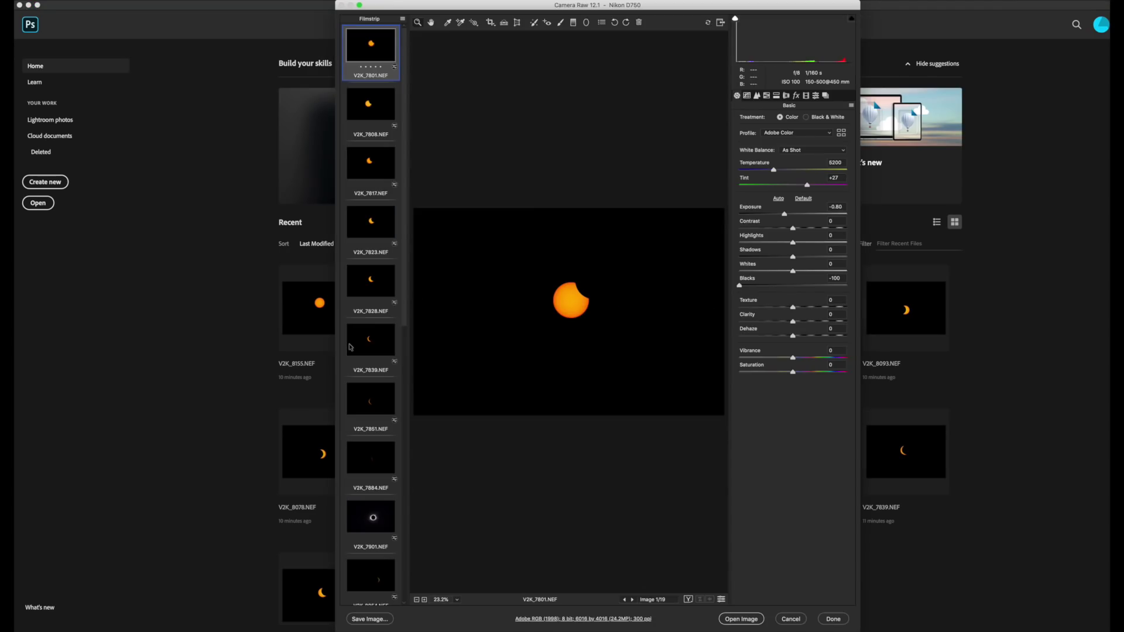
- Preview frames such as V2K_7851 in the Camera Raw filmstrip, then select and open all 19 images
click(380, 340)
click(374, 402)
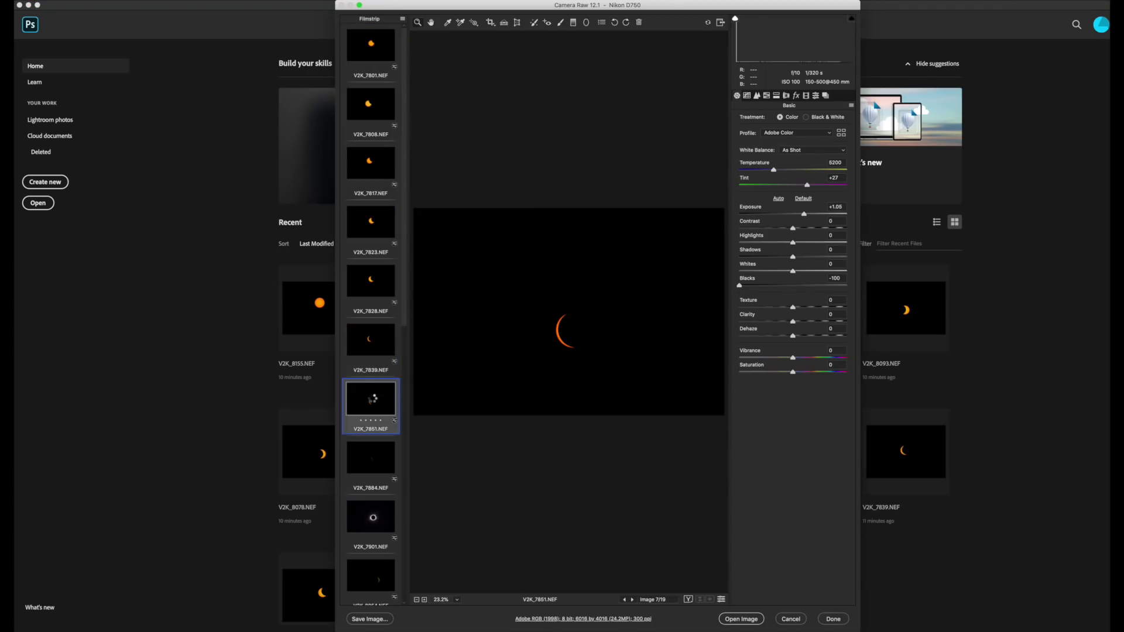
scroll(374, 400, down, 5)
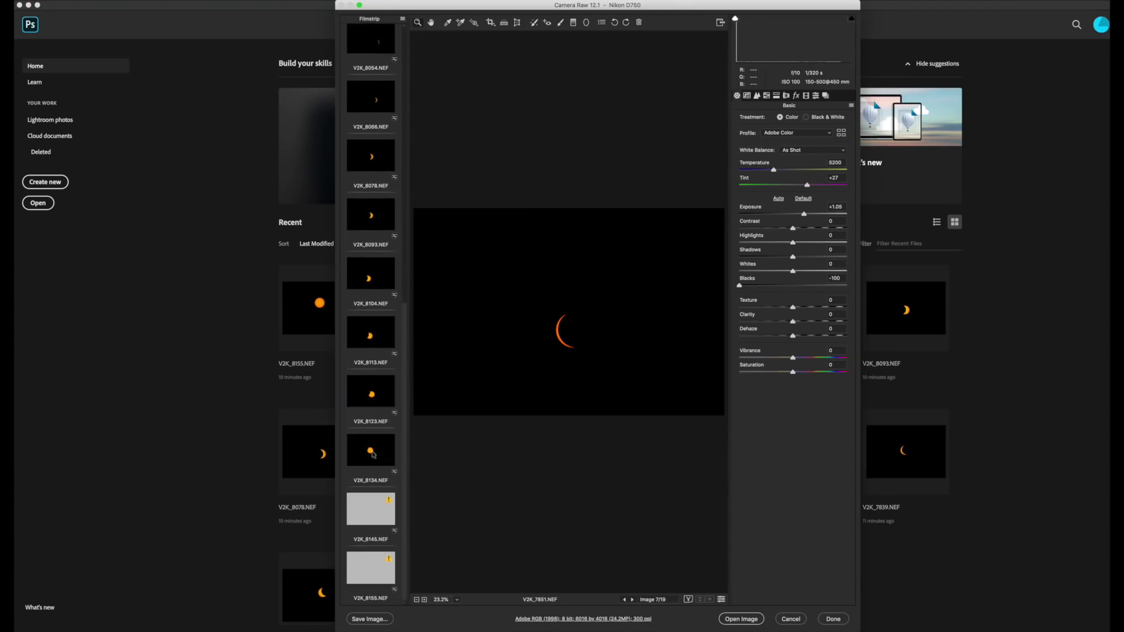
scroll(373, 454, up, 5)
click(370, 45)
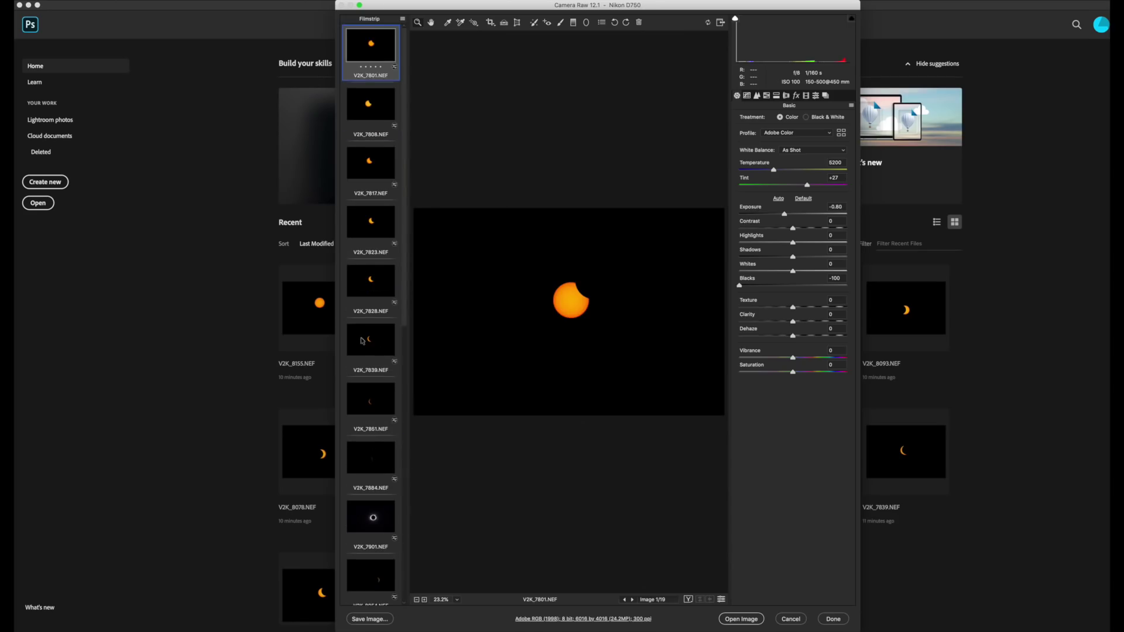
scroll(375, 410, down, 10)
shift+click(387, 602)
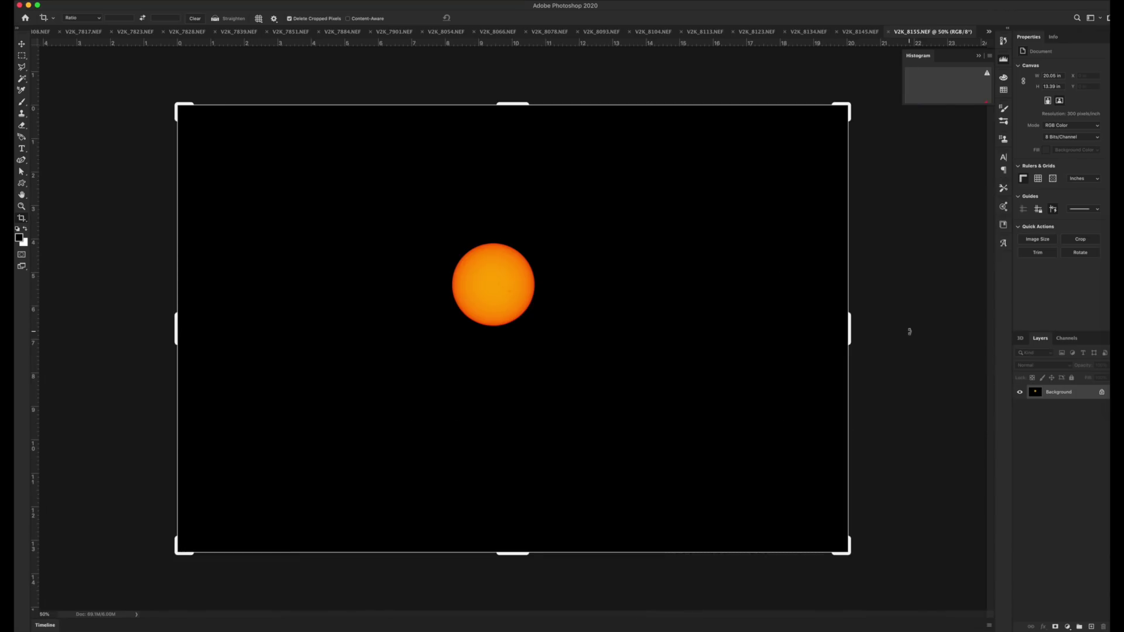
- Give the Rectangular Marquee a Fixed Size style of 3 in × 3 in and place it around the sun
key(m)
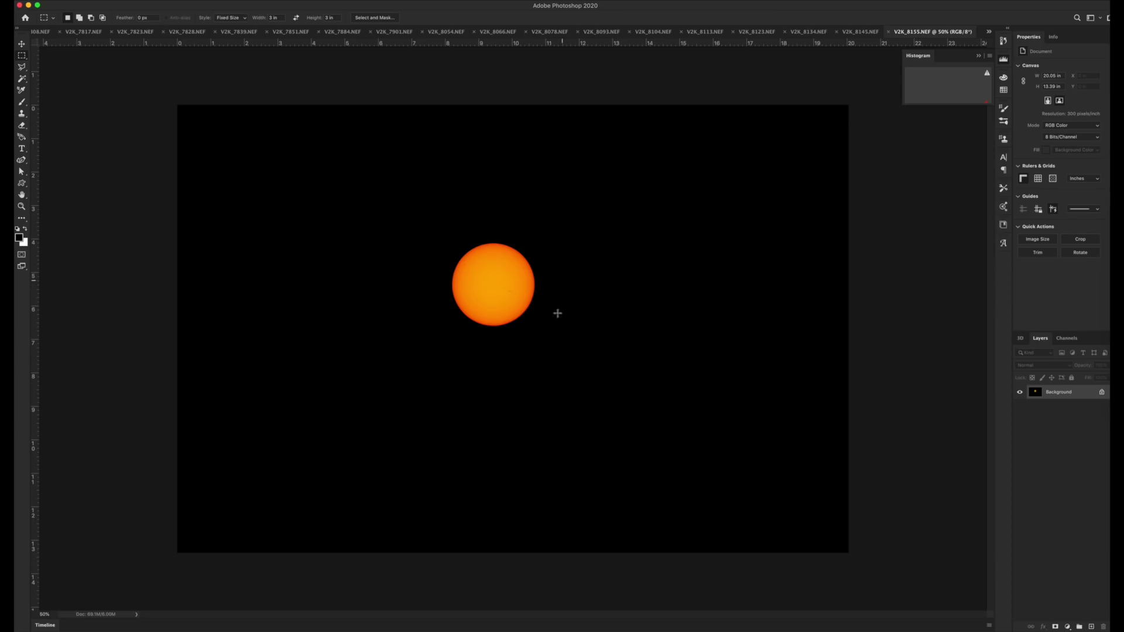
click(231, 18)
click(228, 7)
click(230, 20)
click(229, 32)
alt+click(493, 284)
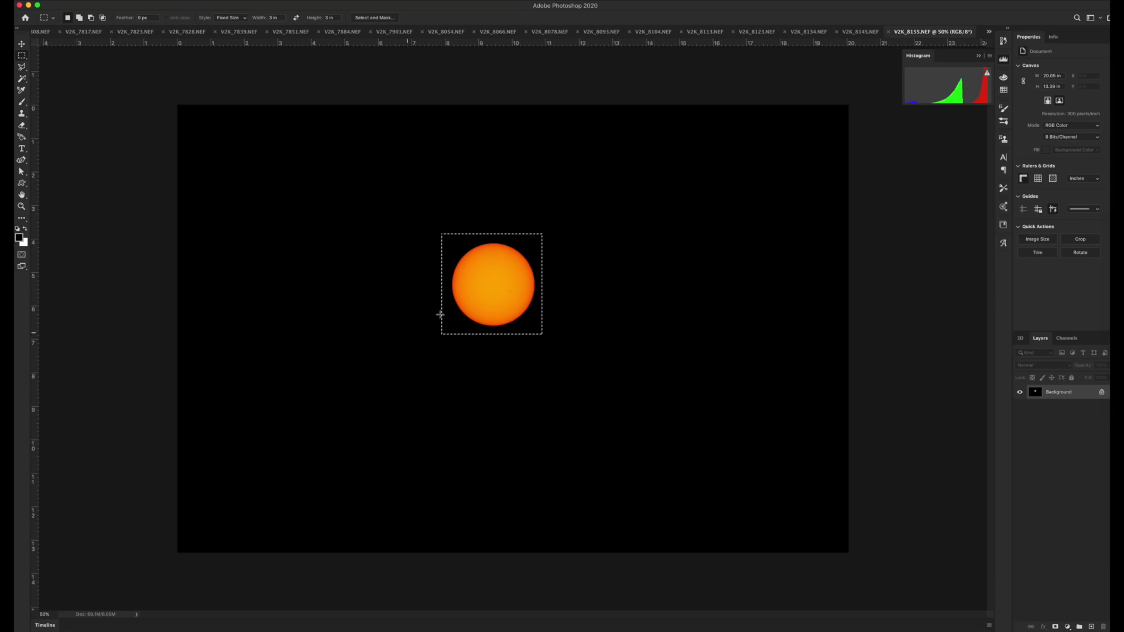
- Step through the photo tabs from V2K_8145.NEF back to V2K_7801.NEF, then begin a new document
click(848, 31)
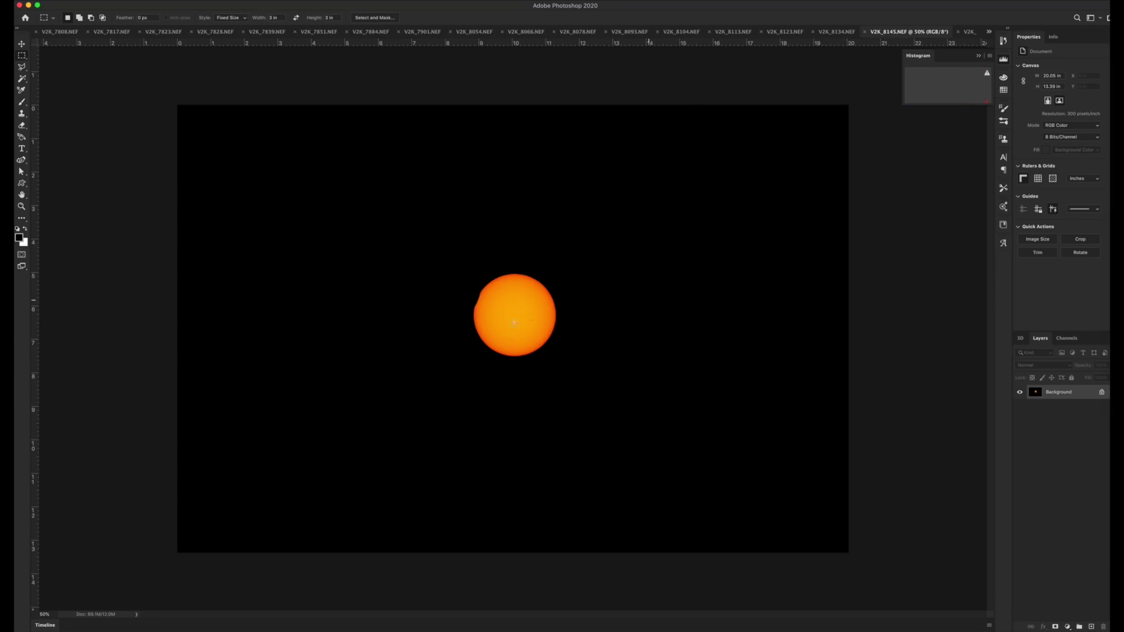
key(ctrl+shift+Tab)
key(ctrl+shift+Tab)
key(ctrl+shift+Tab)
key(ctrl+shift+Tab)
key(ctrl+shift+Tab)
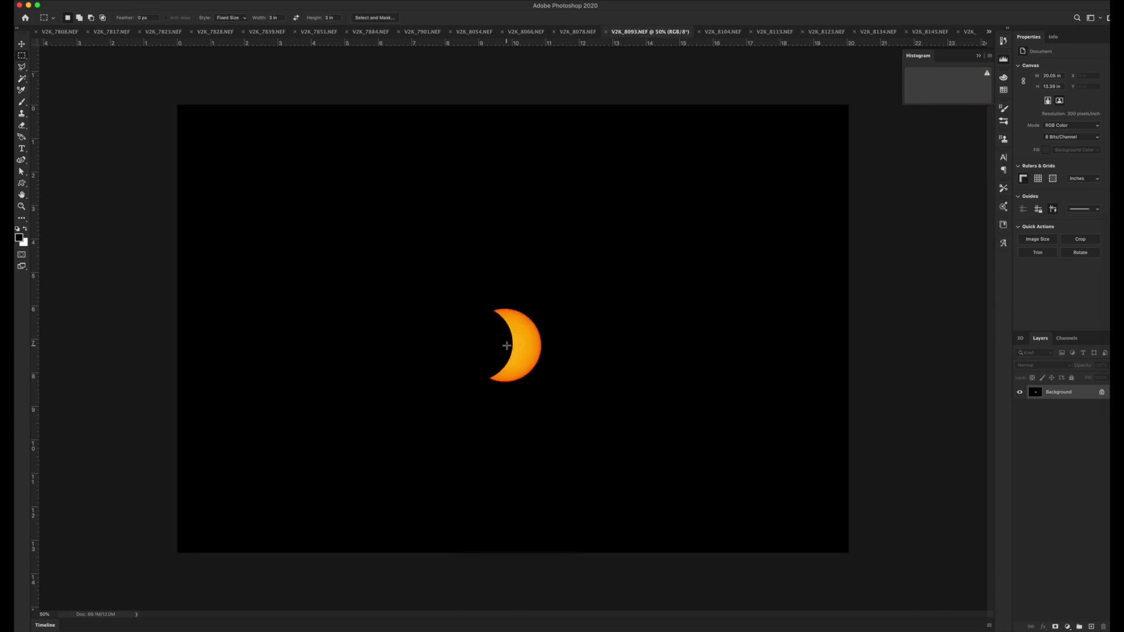
key(ctrl+shift+Tab)
key(ctrl+shift+Tab)
key(ctrl+shift+Tab)
key(ctrl+shift+Tab)
key(ctrl+shift+Tab)
key(ctrl+shift+Tab)
key(ctrl+shift+Tab)
key(ctrl+shift+Tab)
key(ctrl+shift+Tab)
key(c)
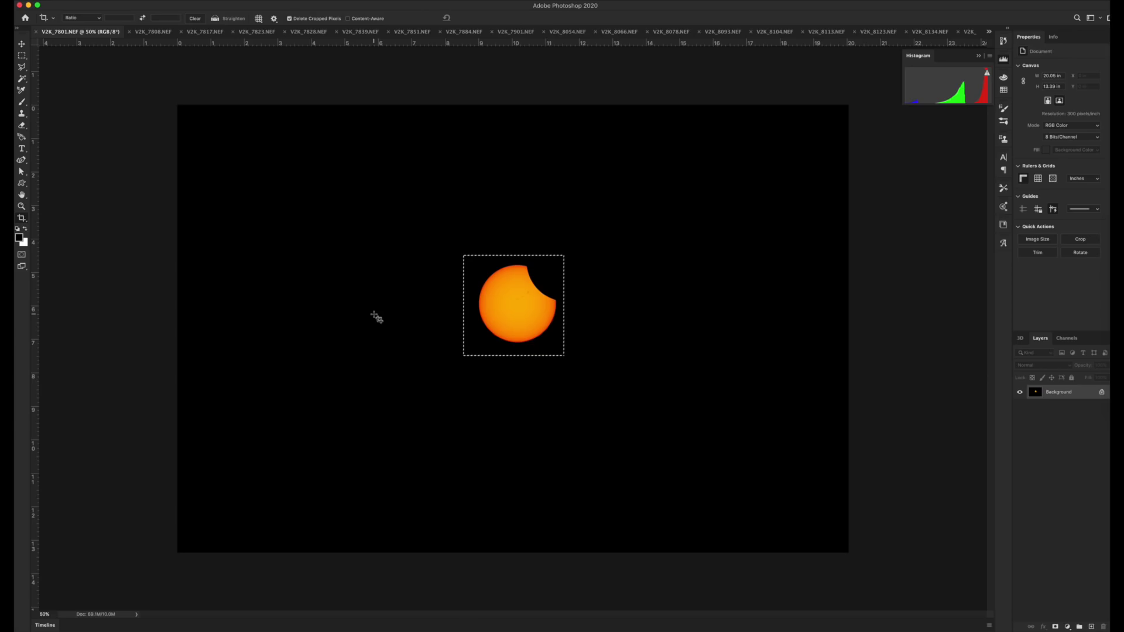
key(ctrl+n)
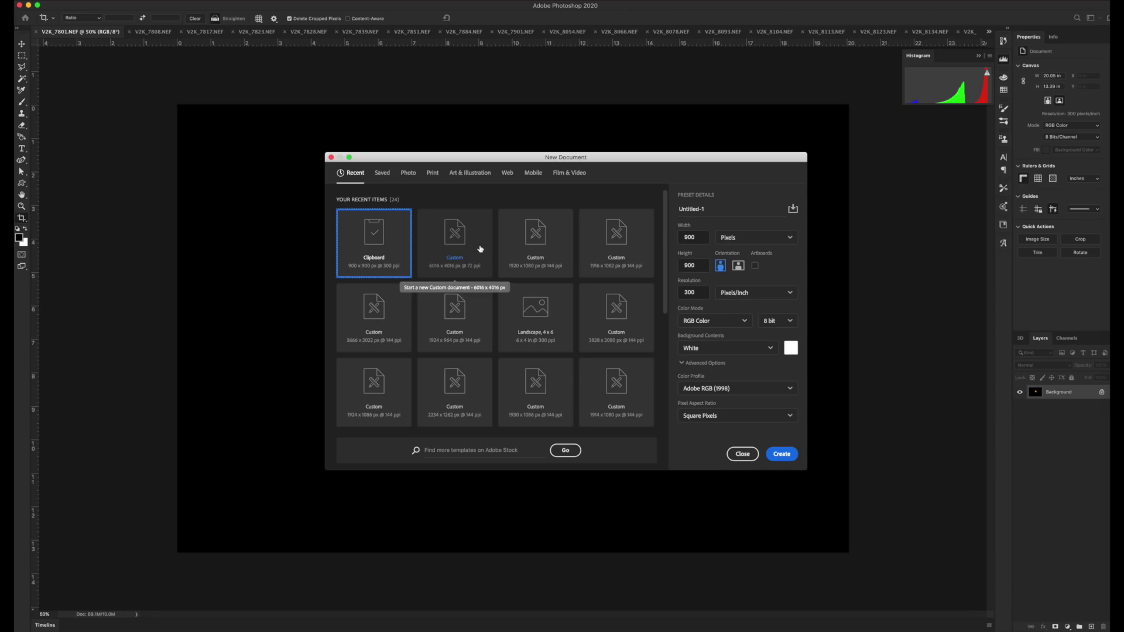
- Create a 6016 × 4016 document and fill its Background layer with black
click(475, 252)
click(783, 455)
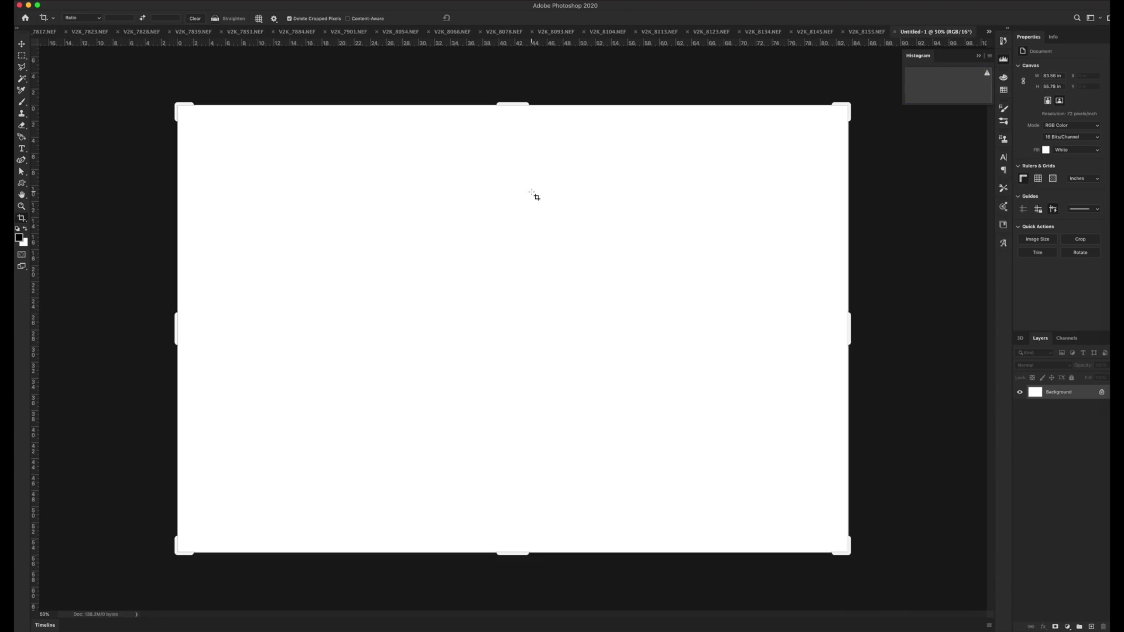
key(i)
key(shift+F5)
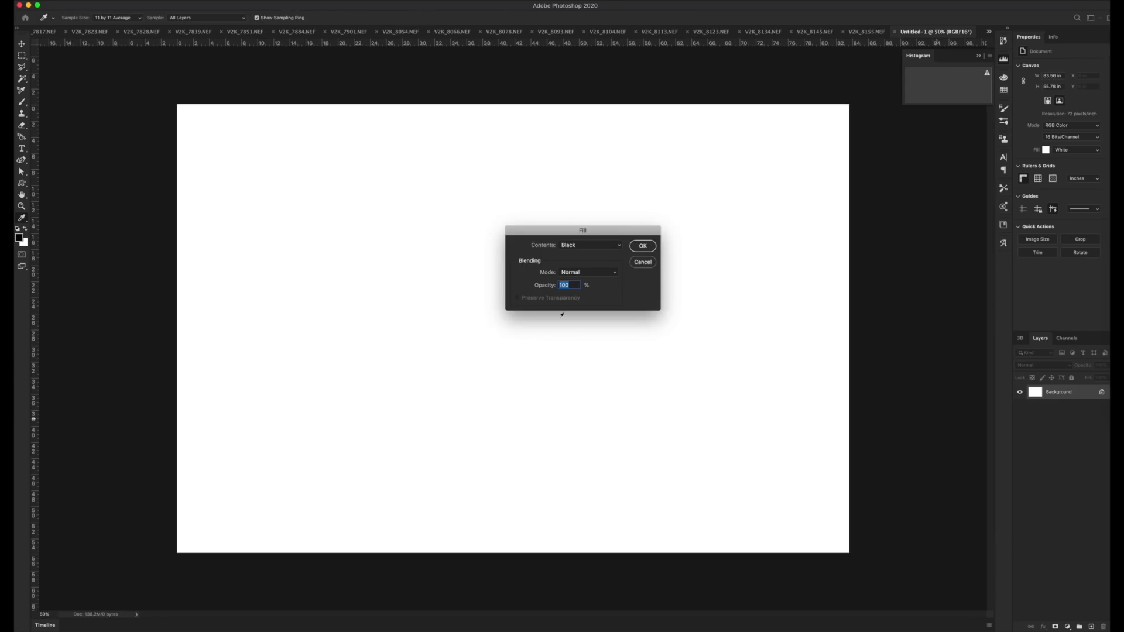
key(Escape)
key(c)
key(i)
key(shift+F5)
click(644, 246)
key(c)
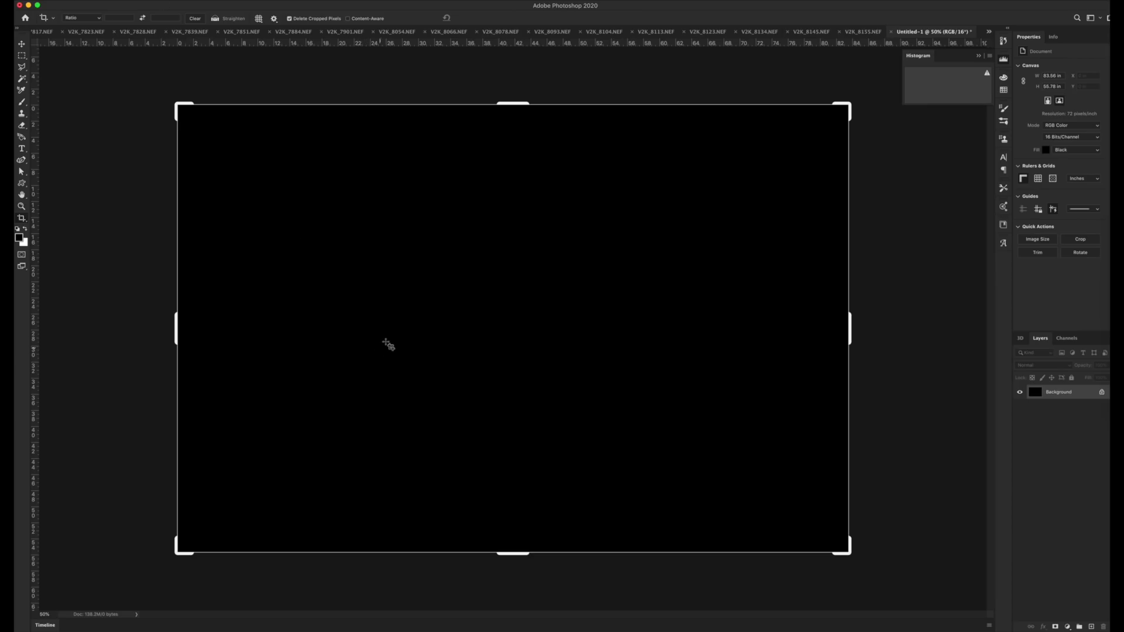
- Close the V2K_8155.NEF photo without saving changes
key(m)
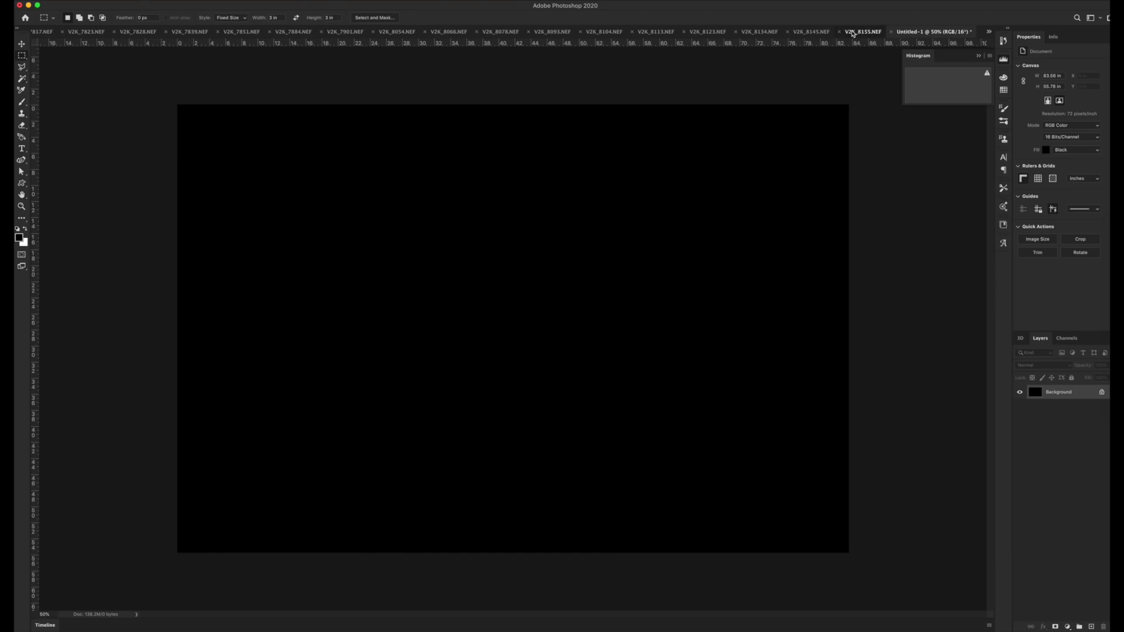
click(861, 31)
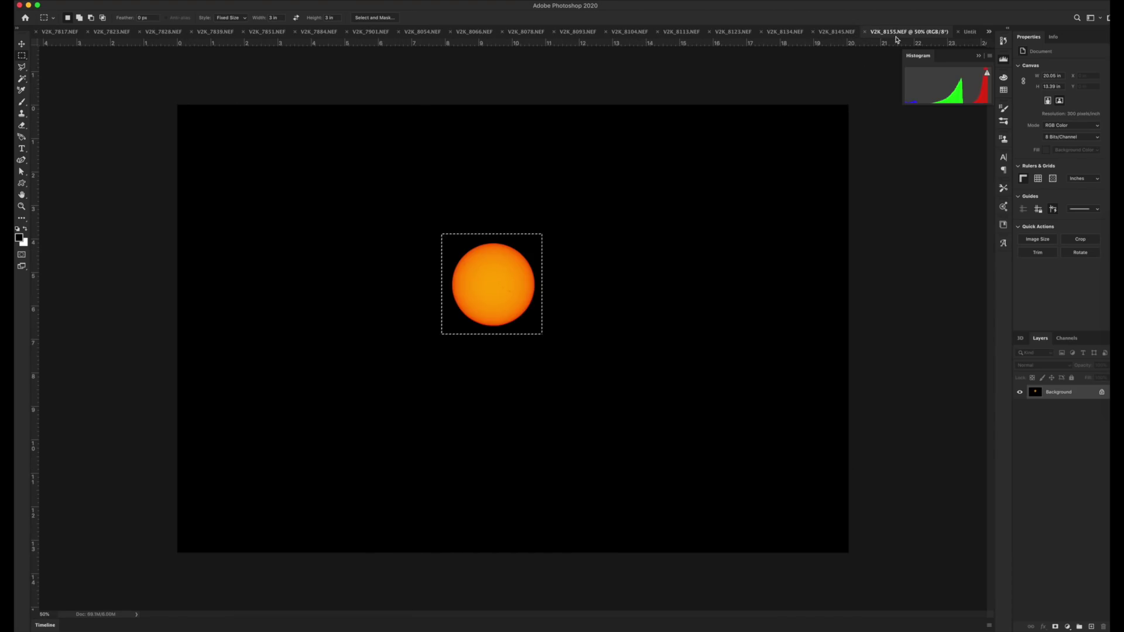
click(968, 32)
click(819, 32)
key(super+d)
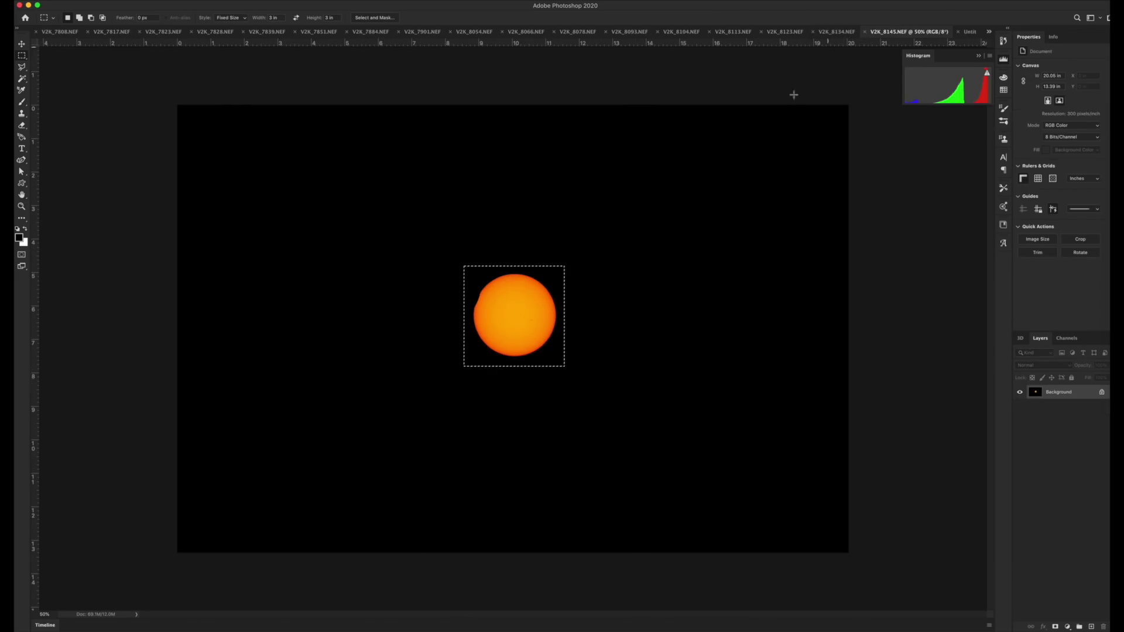
- Paste the copied sun into Untitled-1 as a new layer, then review the other eclipse photos
key(super+c)
click(967, 33)
key(super+v)
key(super+v)
click(835, 32)
click(629, 32)
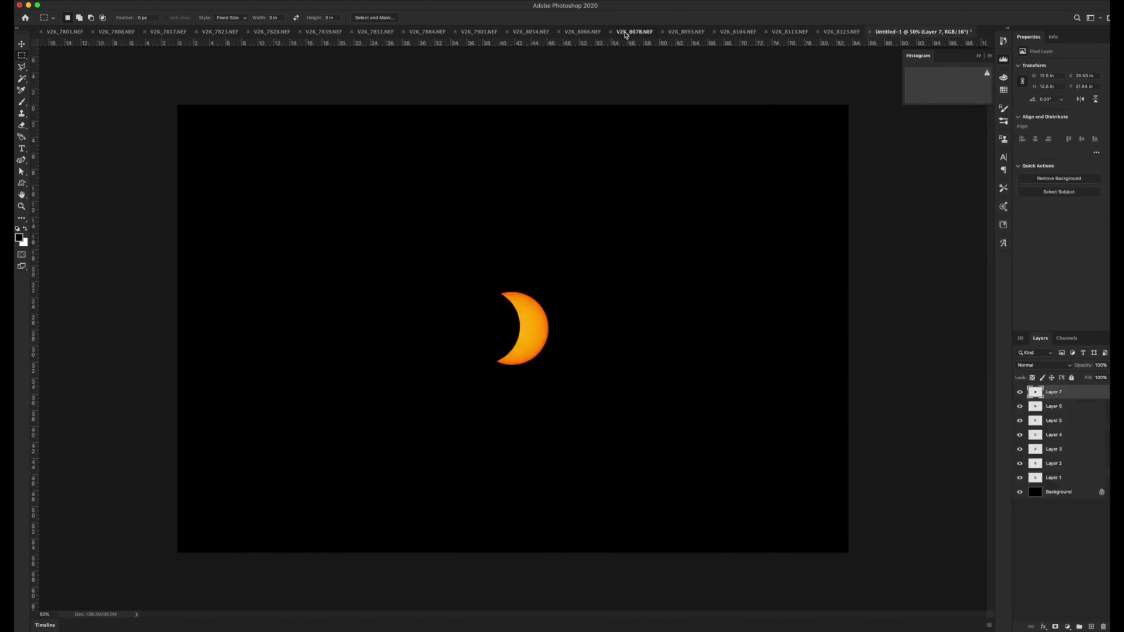
click(554, 32)
click(366, 32)
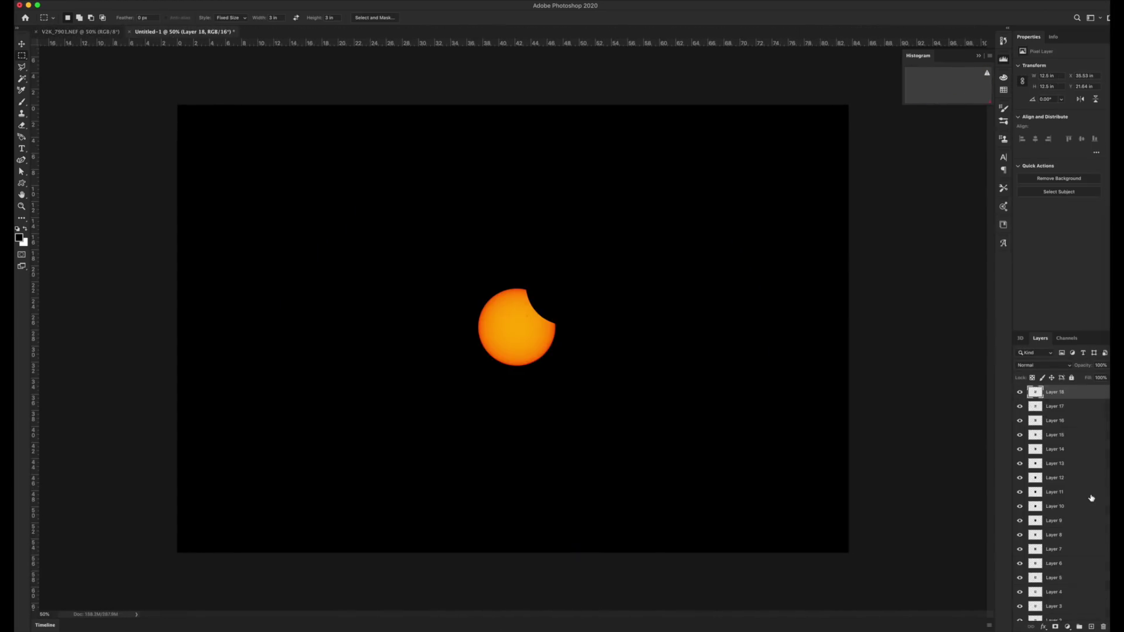
scroll(1091, 498, up, 2)
scroll(1090, 538, down, 2)
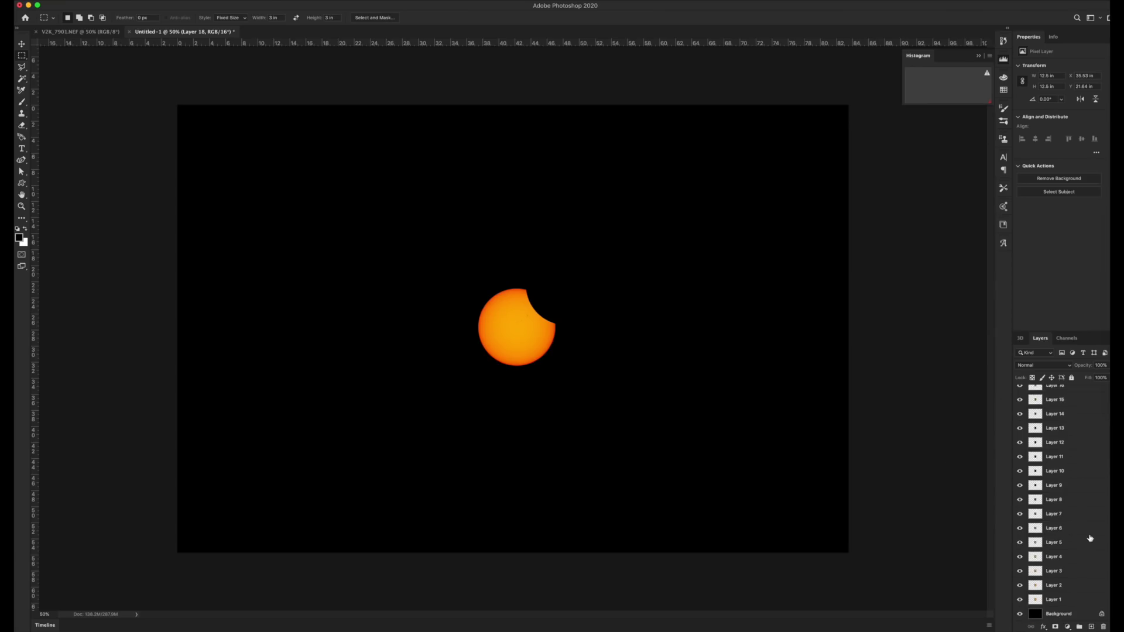
- Set the blend mode of sun Layers 1 through 18 to Lighten, then select Layer 14 alone
shift+click(1073, 601)
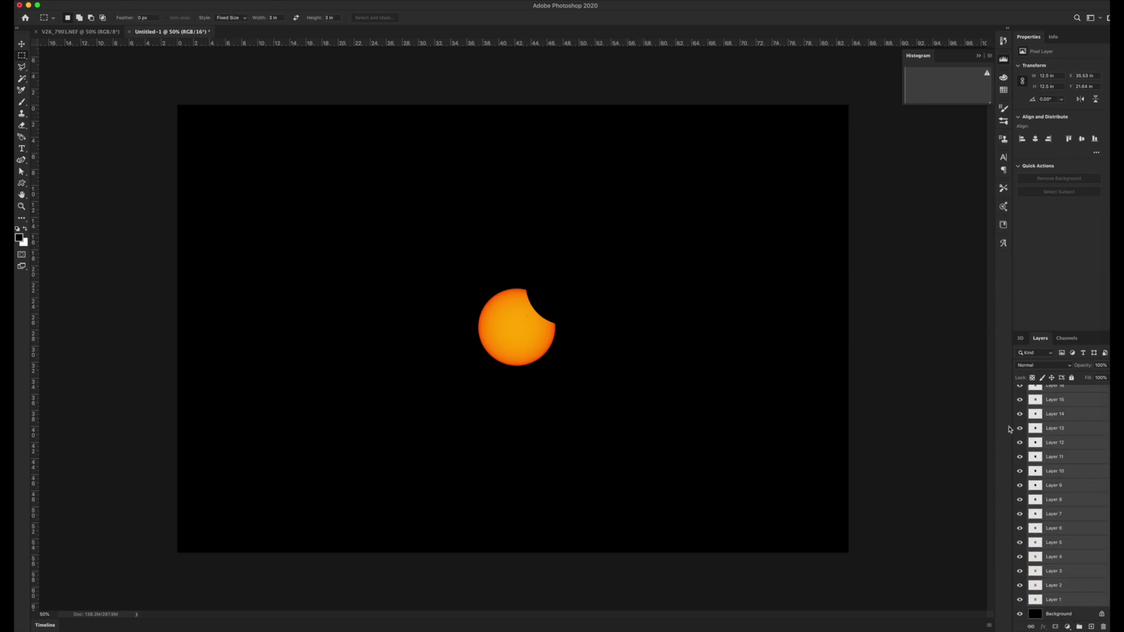
click(1046, 366)
click(1079, 373)
click(1048, 365)
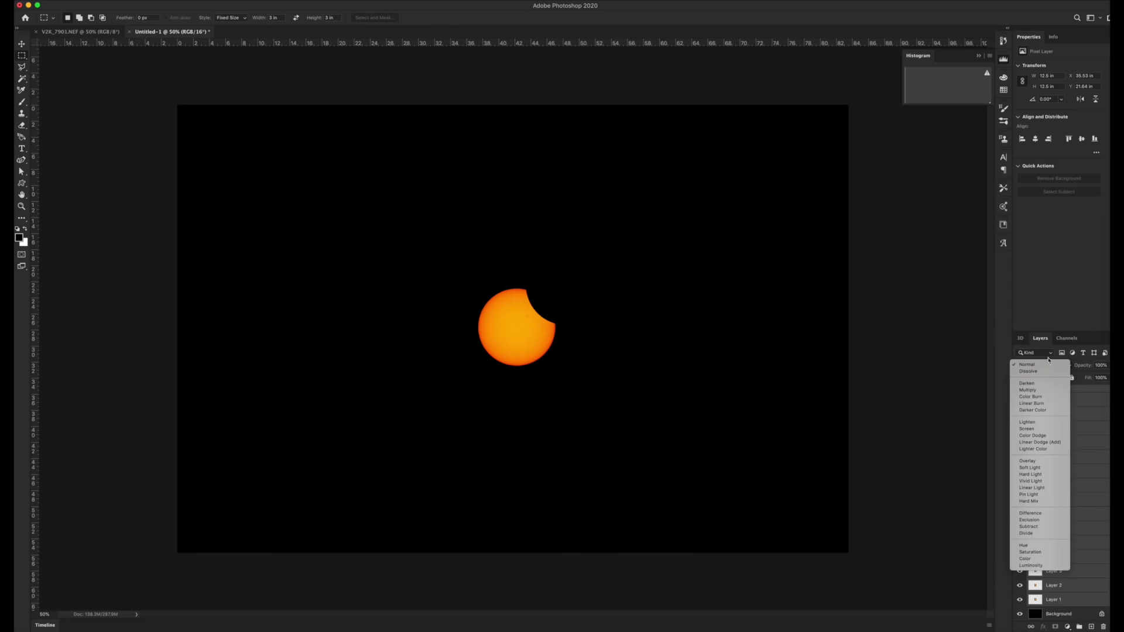
click(1042, 423)
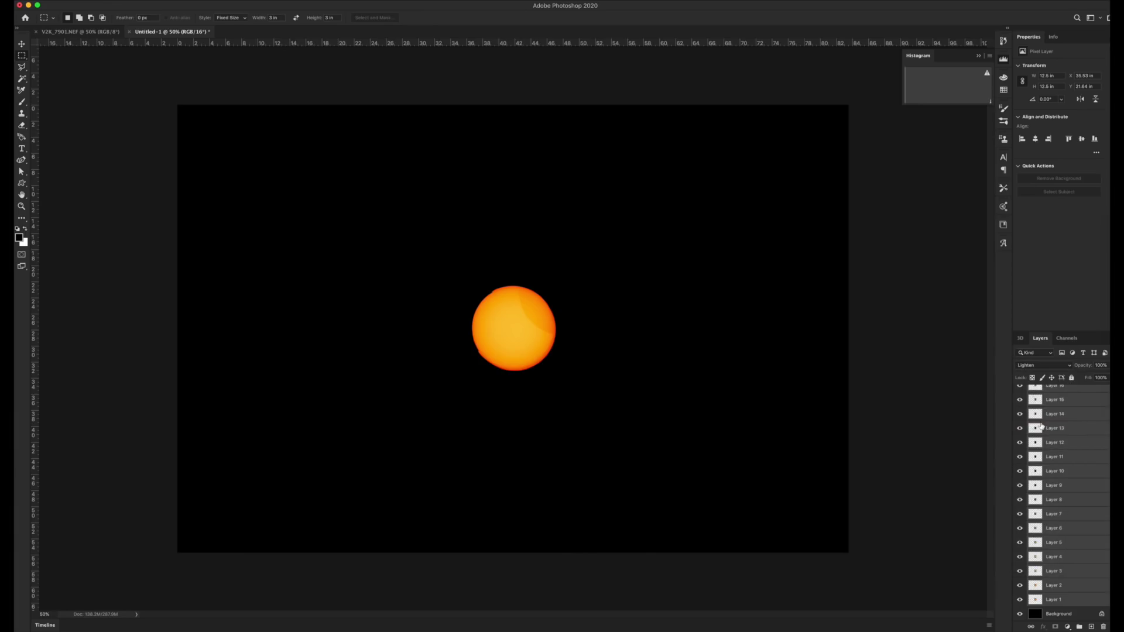
click(1086, 420)
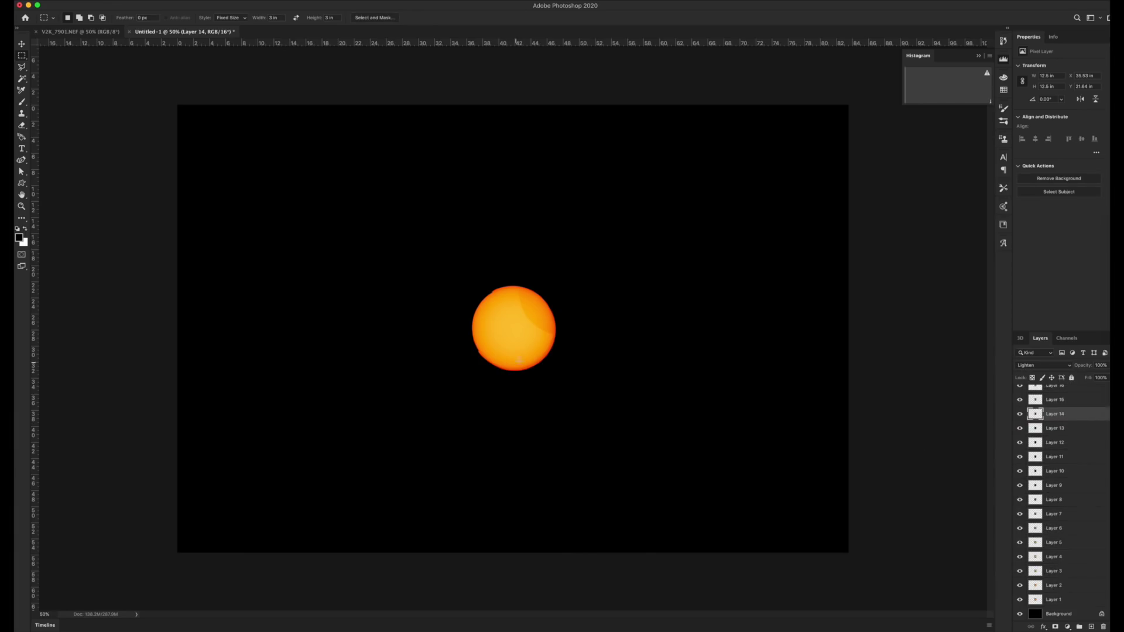
- Drag seven sun phases out from the centre to the right, top, upper left, lower left and lower right
key(v)
drag(517, 328, 663, 291)
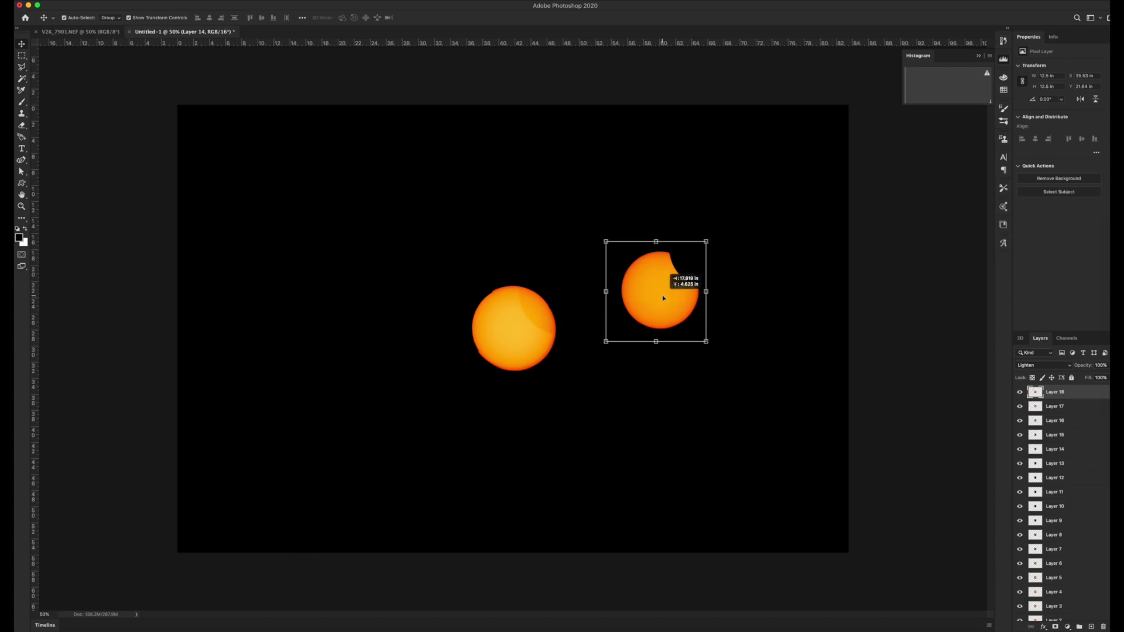
drag(541, 354, 609, 219)
drag(539, 333, 434, 220)
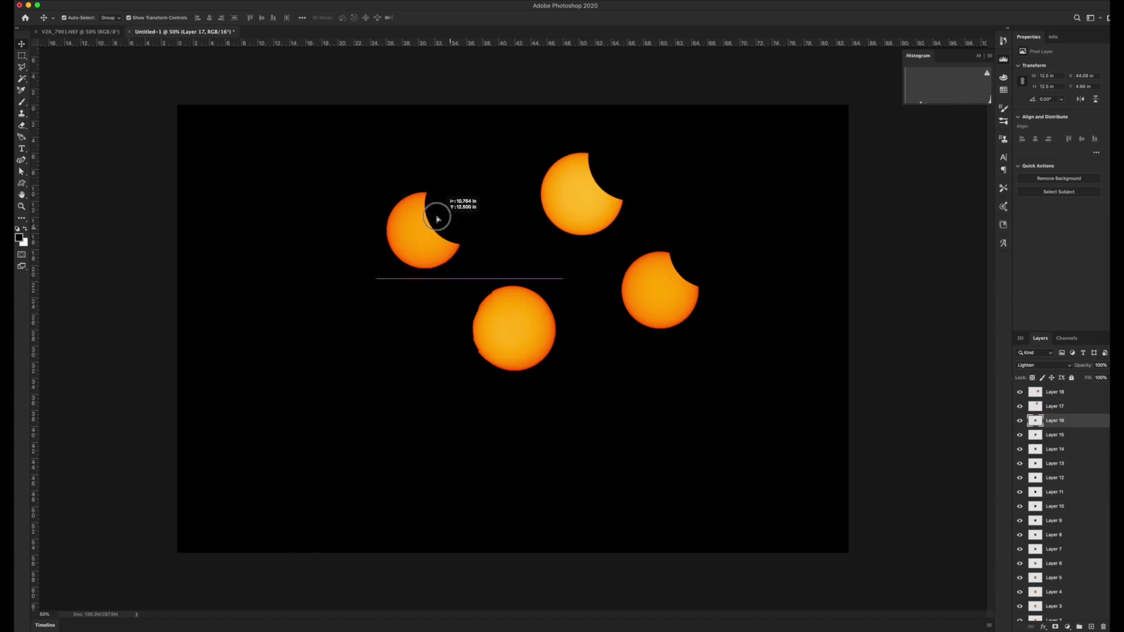
drag(521, 344, 370, 421)
drag(528, 345, 673, 413)
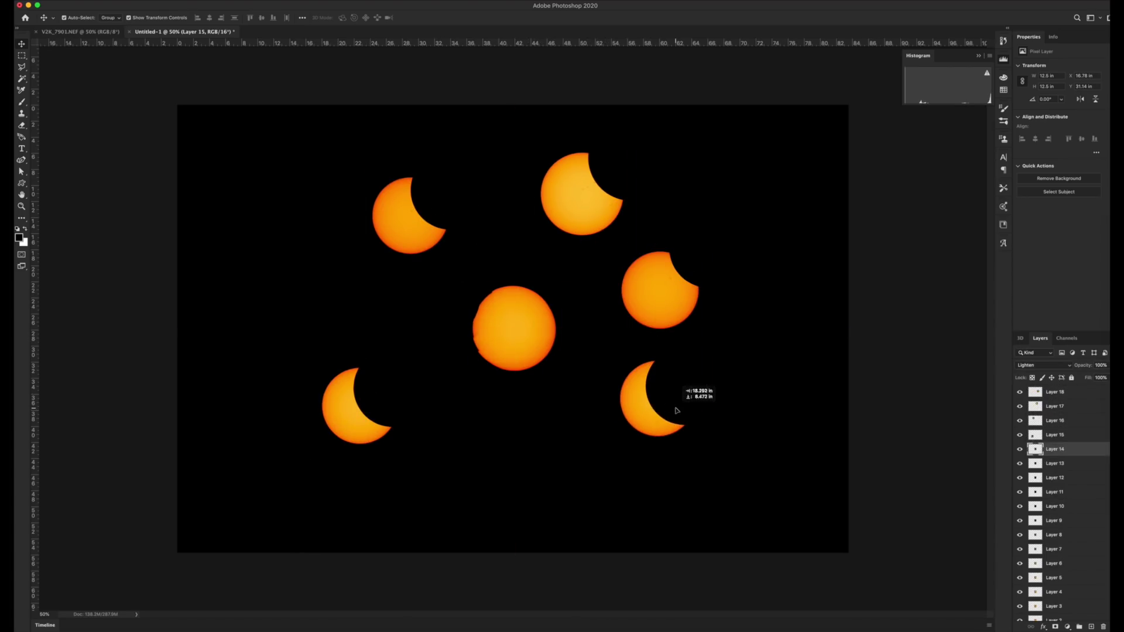
drag(542, 329, 711, 214)
drag(564, 319, 546, 381)
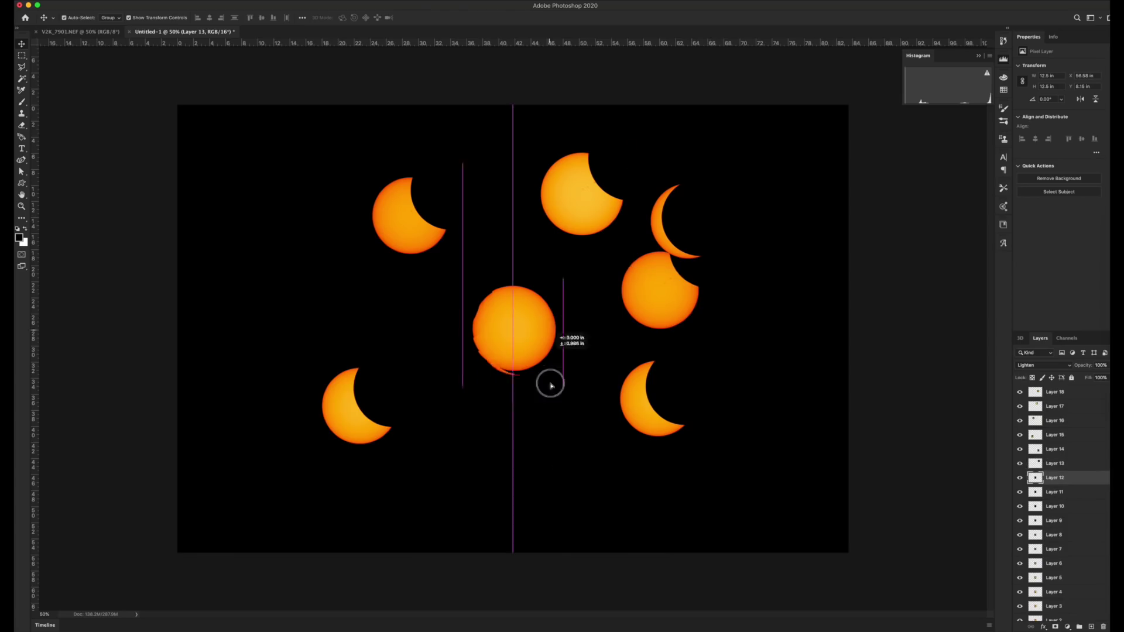
click(92, 33)
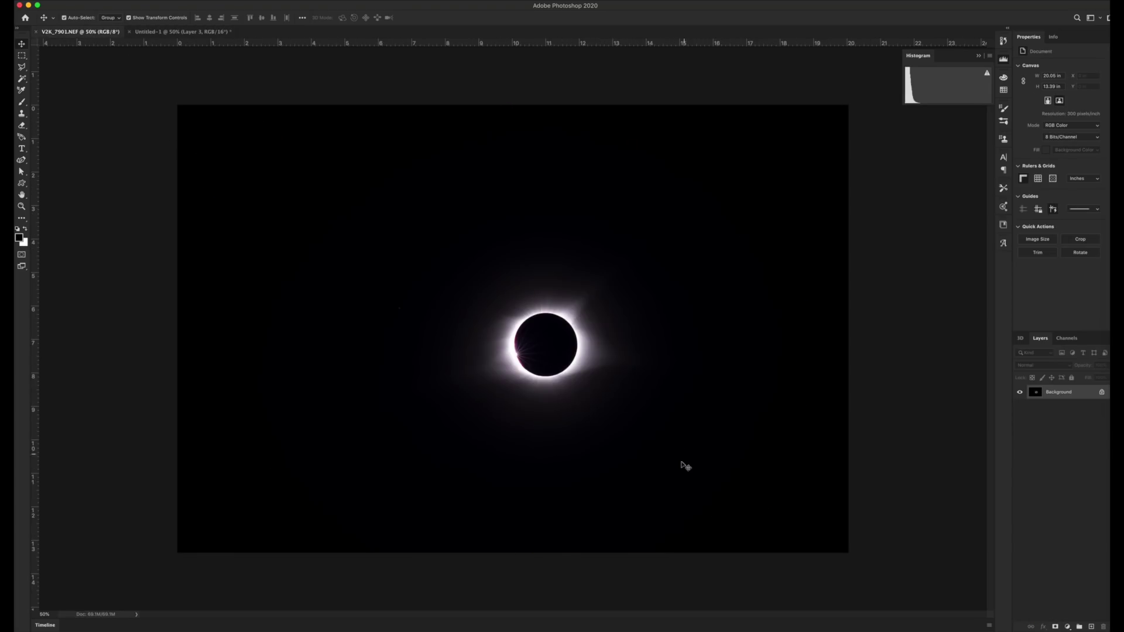
- Draw a Normal-style rectangular selection around the totality corona in V2K_7903.NEF
click(21, 55)
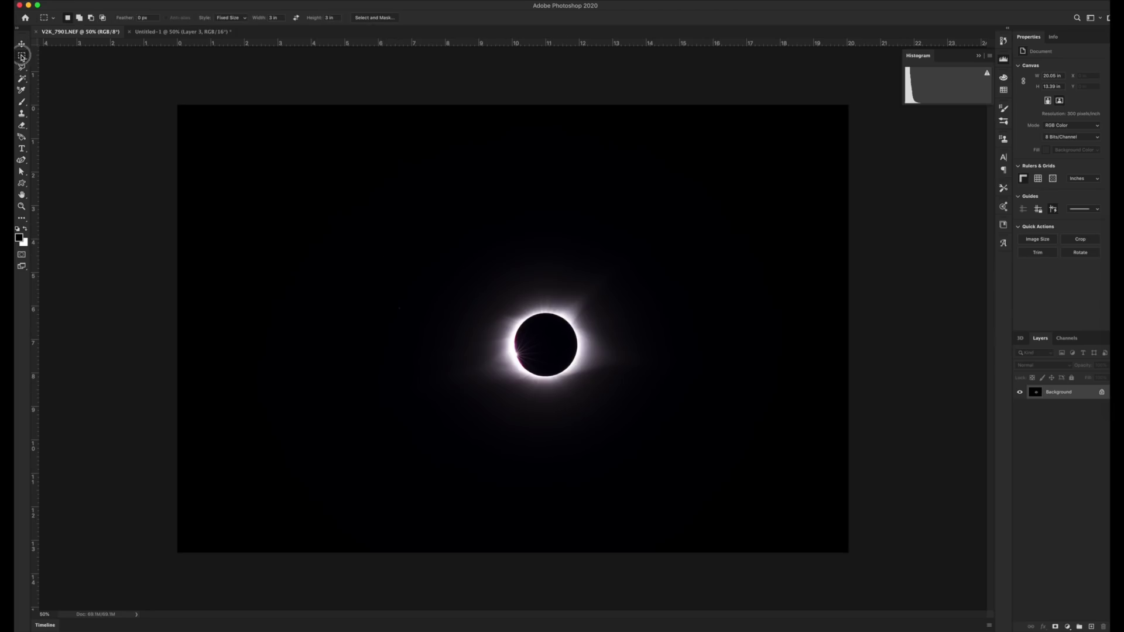
click(236, 20)
click(230, 4)
drag(382, 260, 697, 492)
click(696, 459)
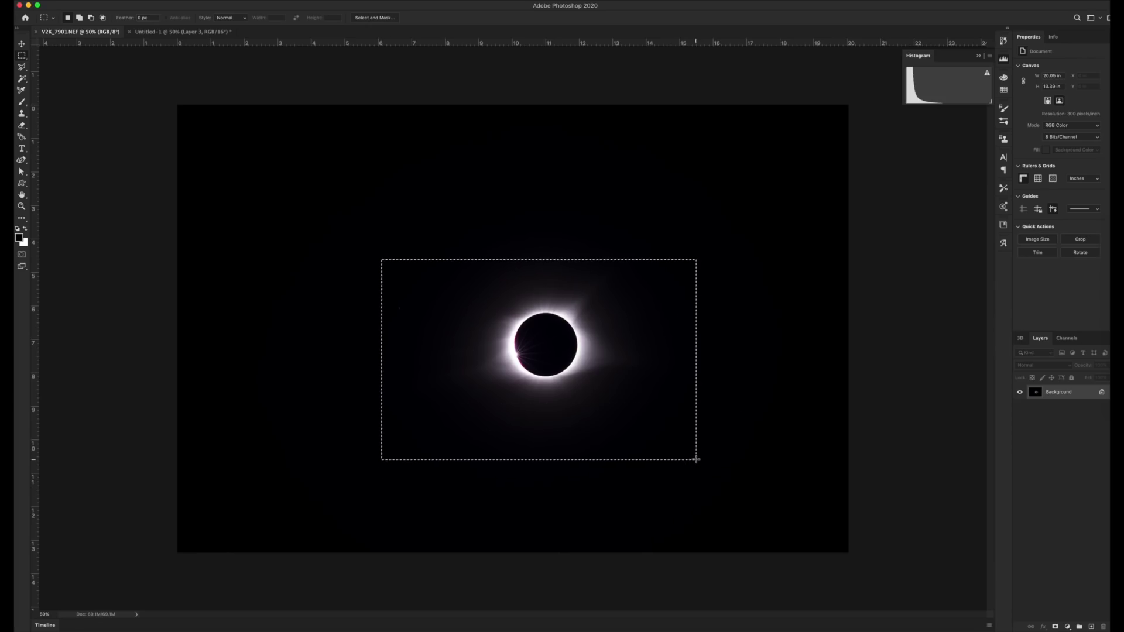
drag(597, 389, 598, 376)
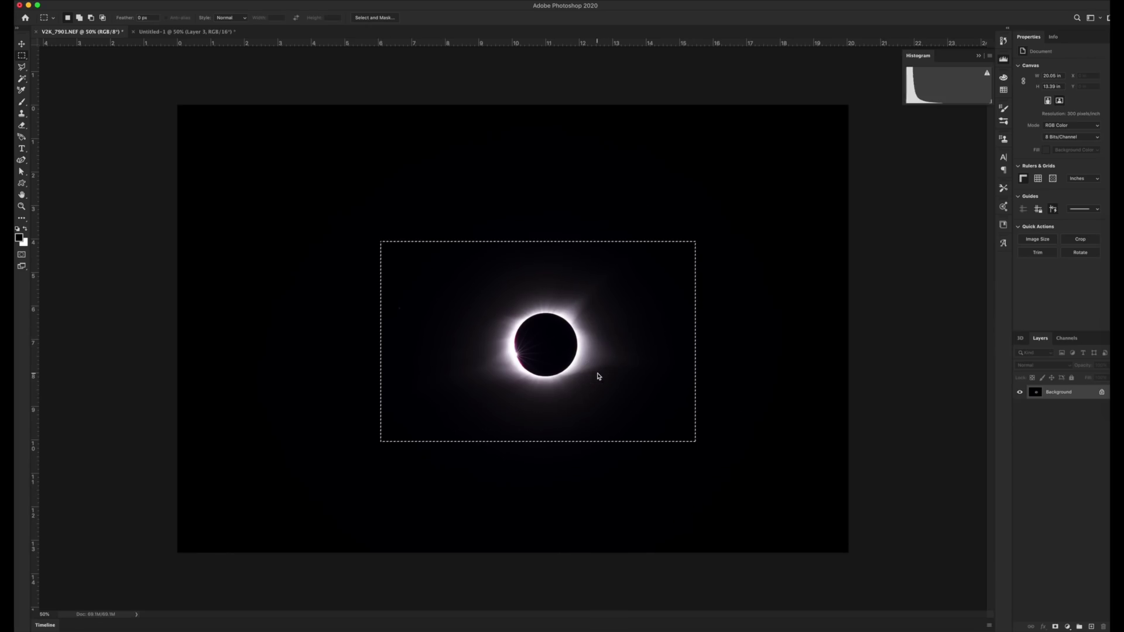
click(183, 33)
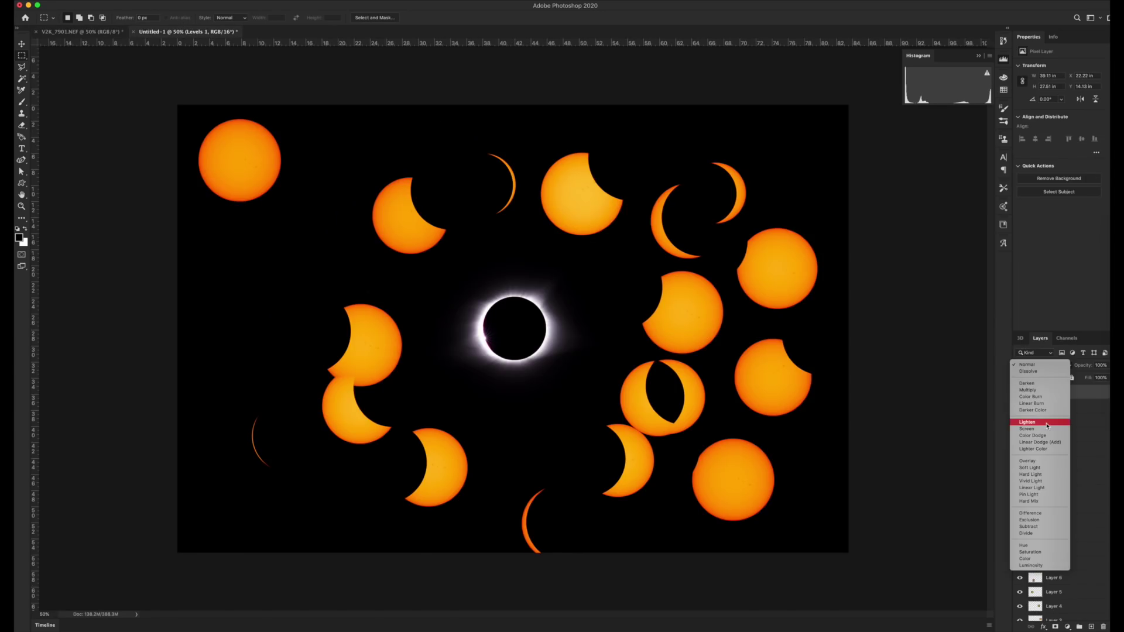
- Set the pasted eclipse layer, Levels 1, to Lighten and nudge it into the canvas centre
click(1047, 425)
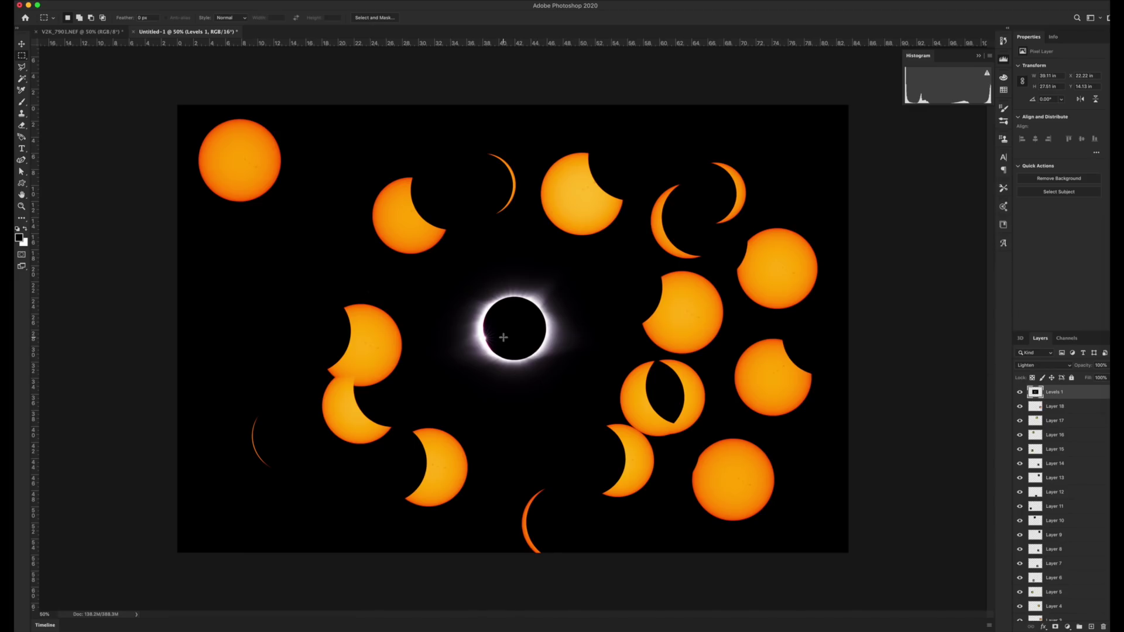
key(v)
mouse_move(527, 337)
mouse_down()
mouse_move(493, 299)
mouse_move(556, 333)
mouse_move(517, 334)
mouse_move(522, 348)
mouse_up()
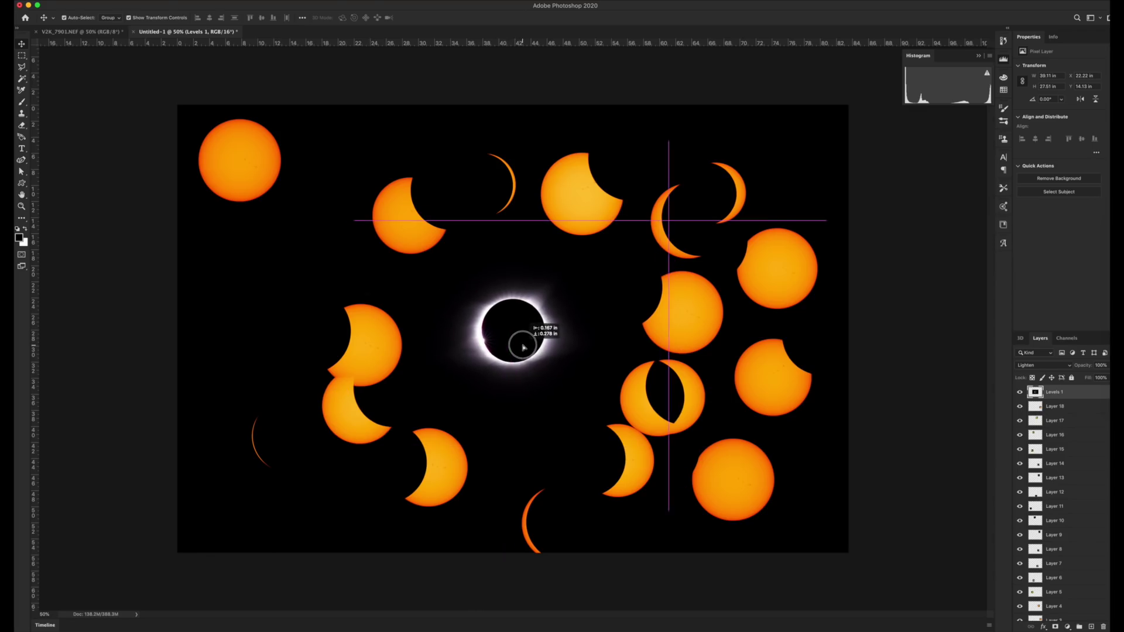
drag(523, 347, 520, 342)
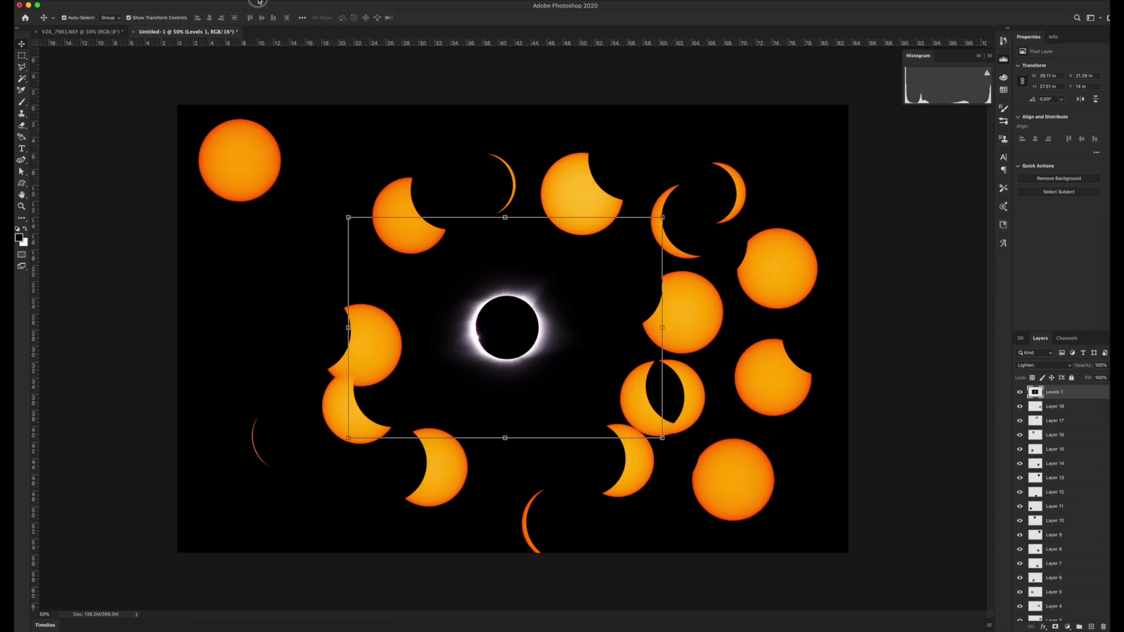
- Turn off snapping, nudge the eclipse slightly up and left, and lock its layer
click(260, 2)
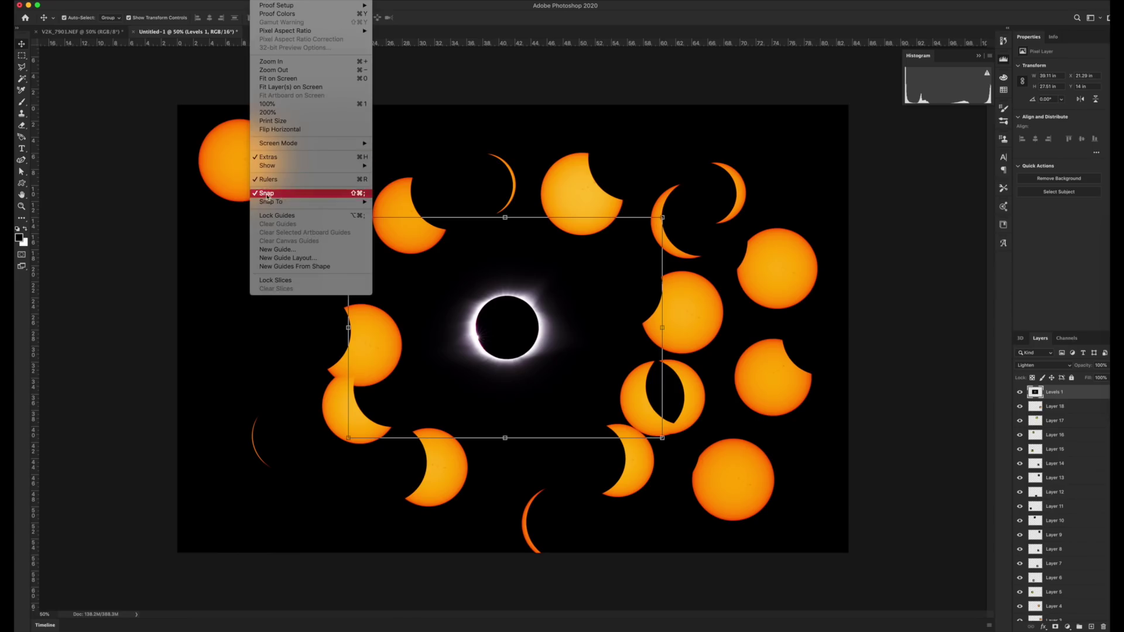
click(277, 198)
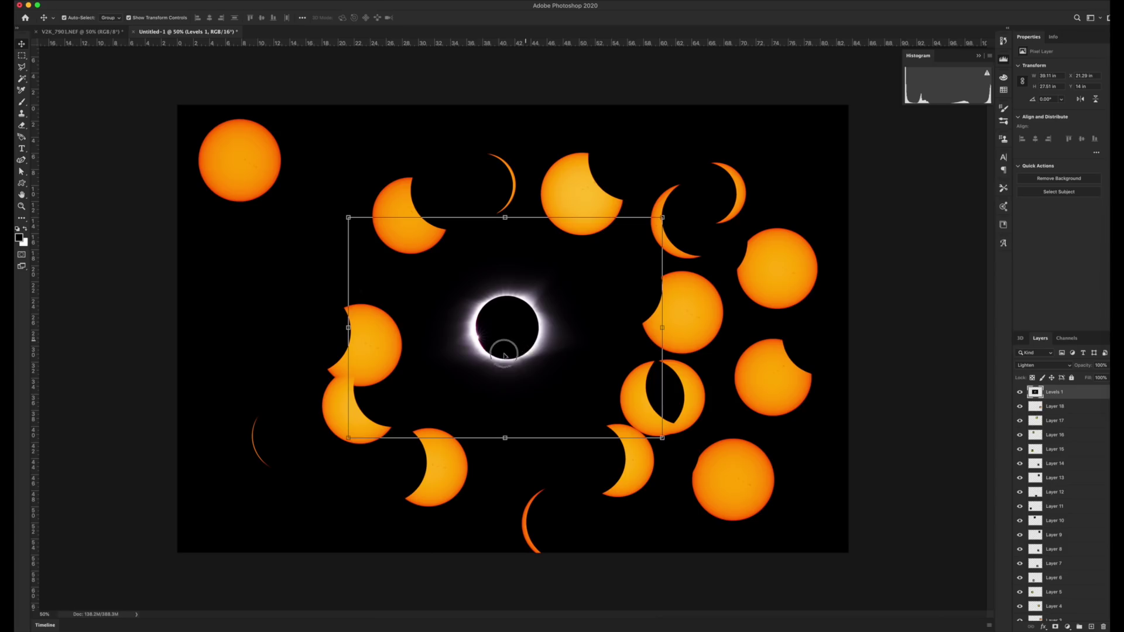
mouse_move(517, 342)
mouse_down()
mouse_move(530, 334)
mouse_move(503, 331)
mouse_up()
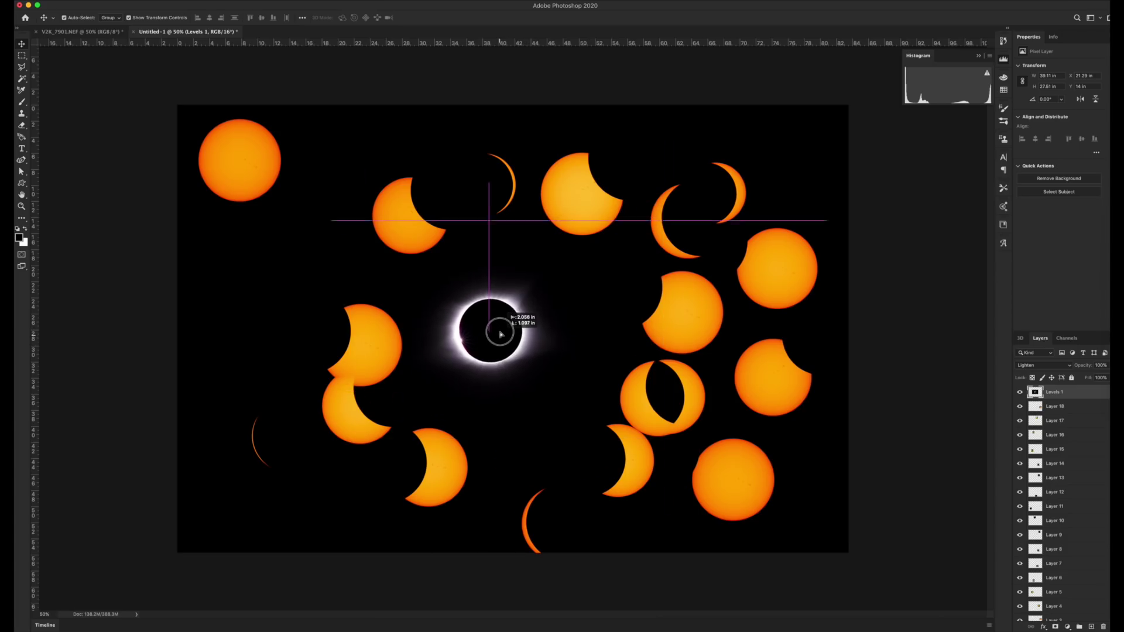
drag(503, 330, 503, 331)
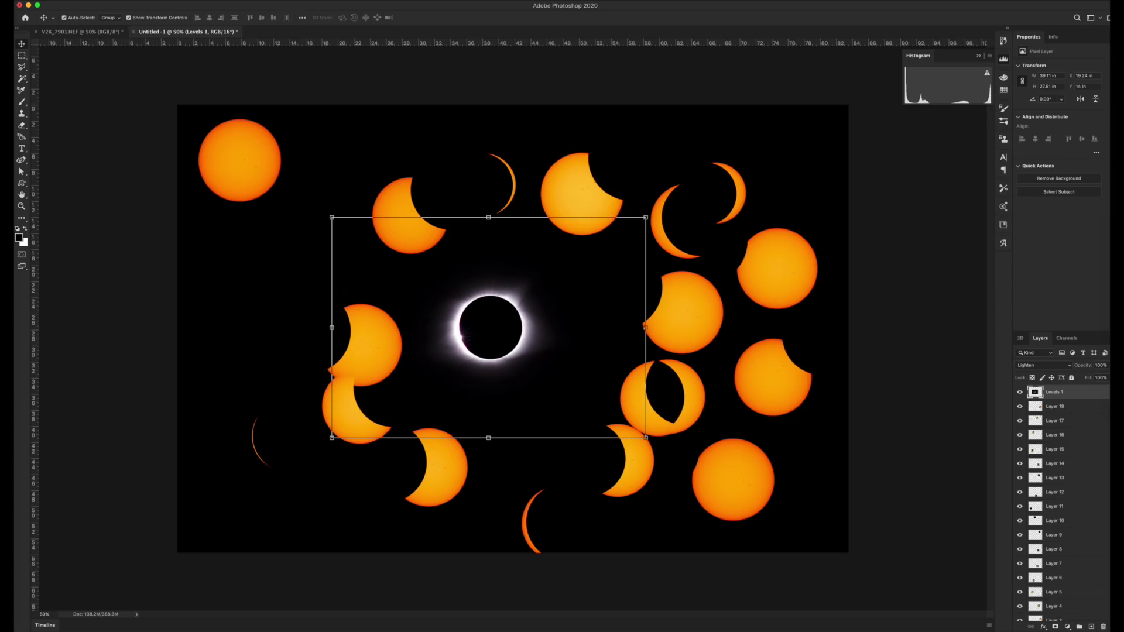
click(1071, 378)
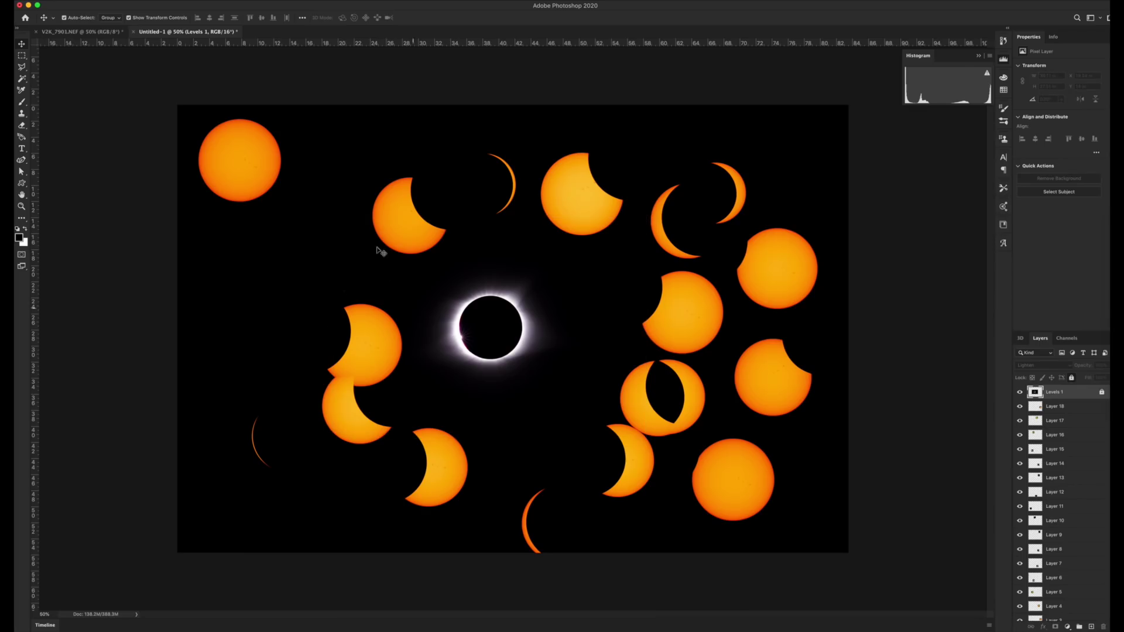
- Lower the top-left full sun slightly, then start the Crop tool
click(701, 335)
click(256, 174)
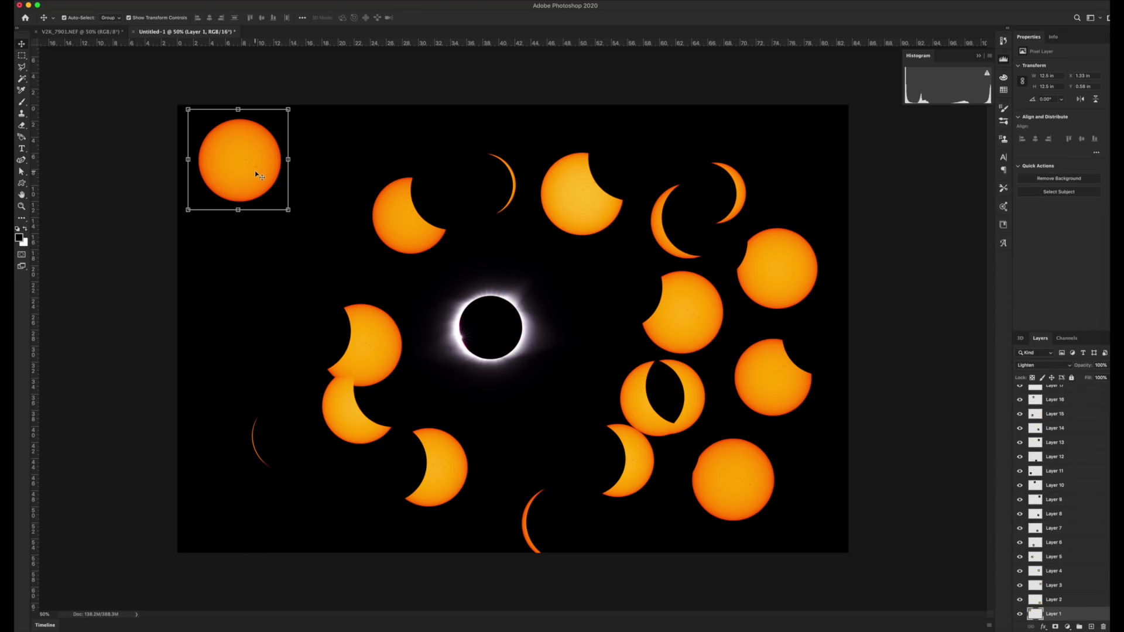
drag(266, 165, 266, 172)
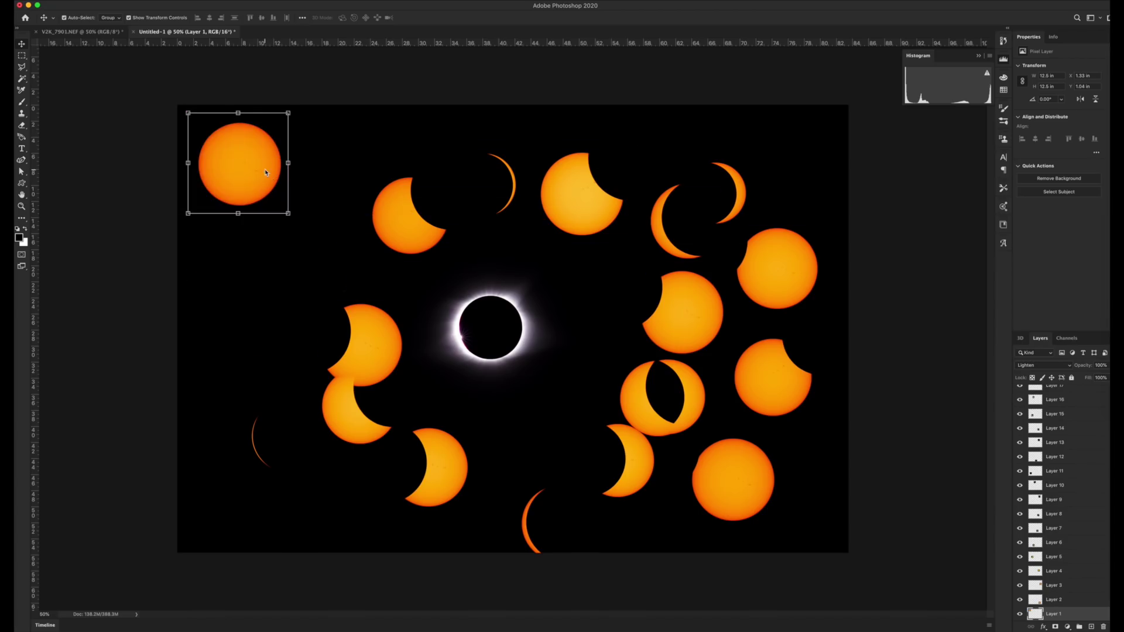
key(c)
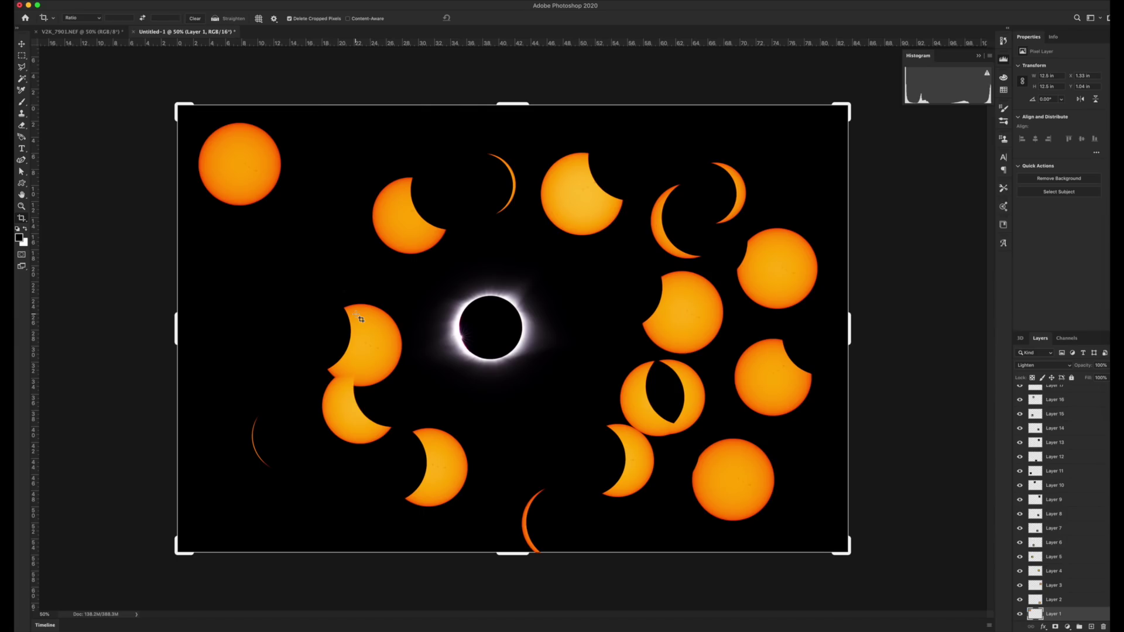
key(ctrl+minus)
key(ctrl+minus)
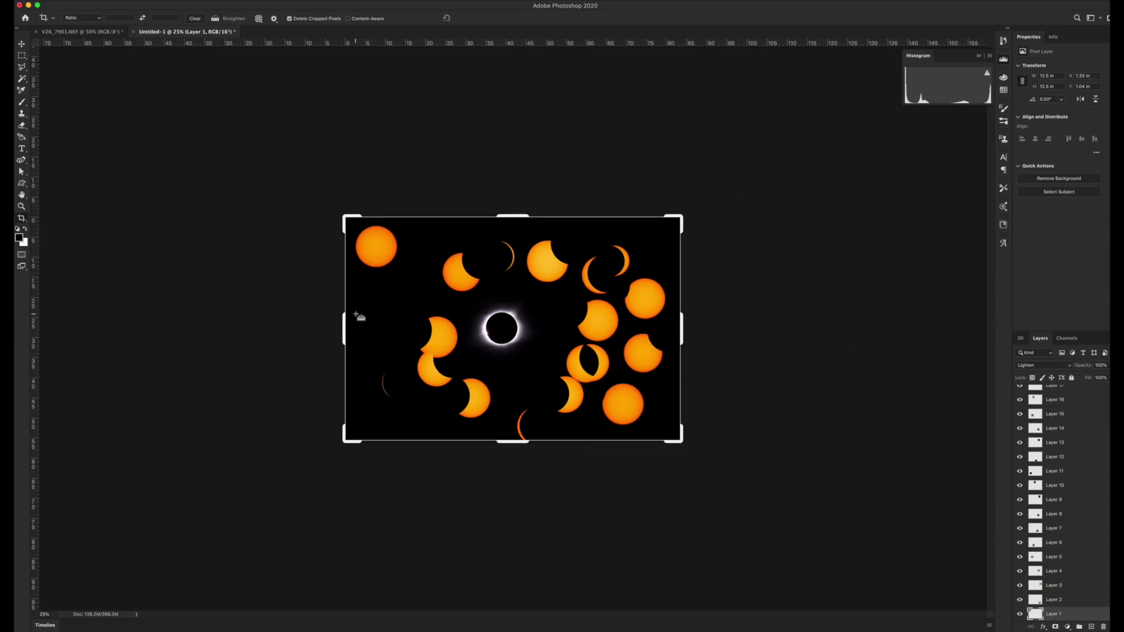
key(ctrl+minus)
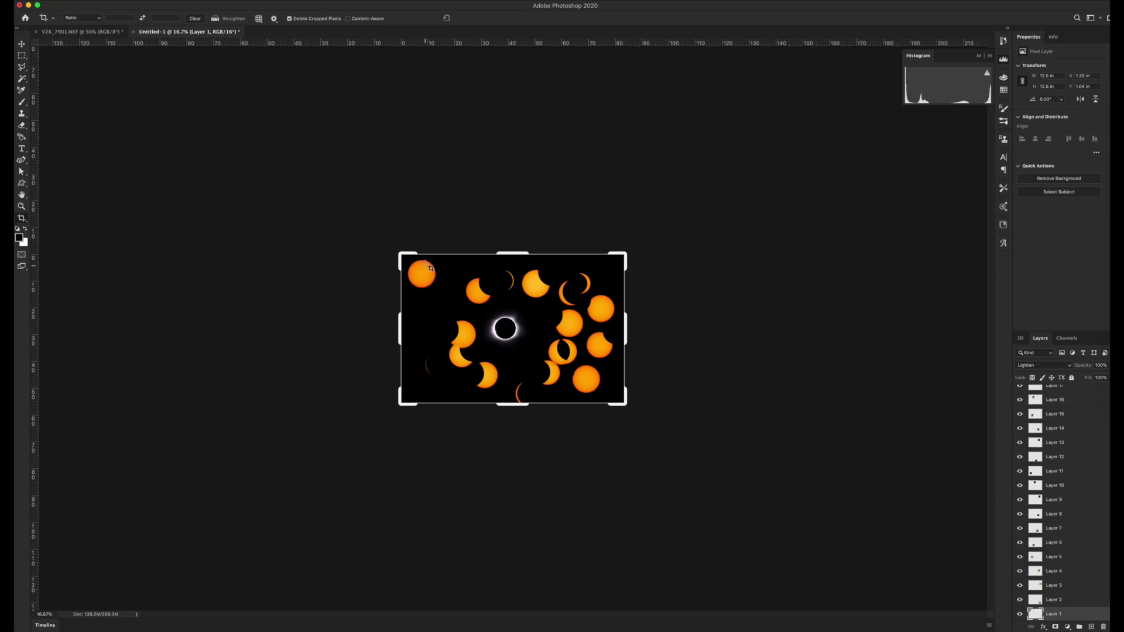
mouse_move(399, 254)
mouse_down()
mouse_move(190, 253)
mouse_move(264, 254)
mouse_up()
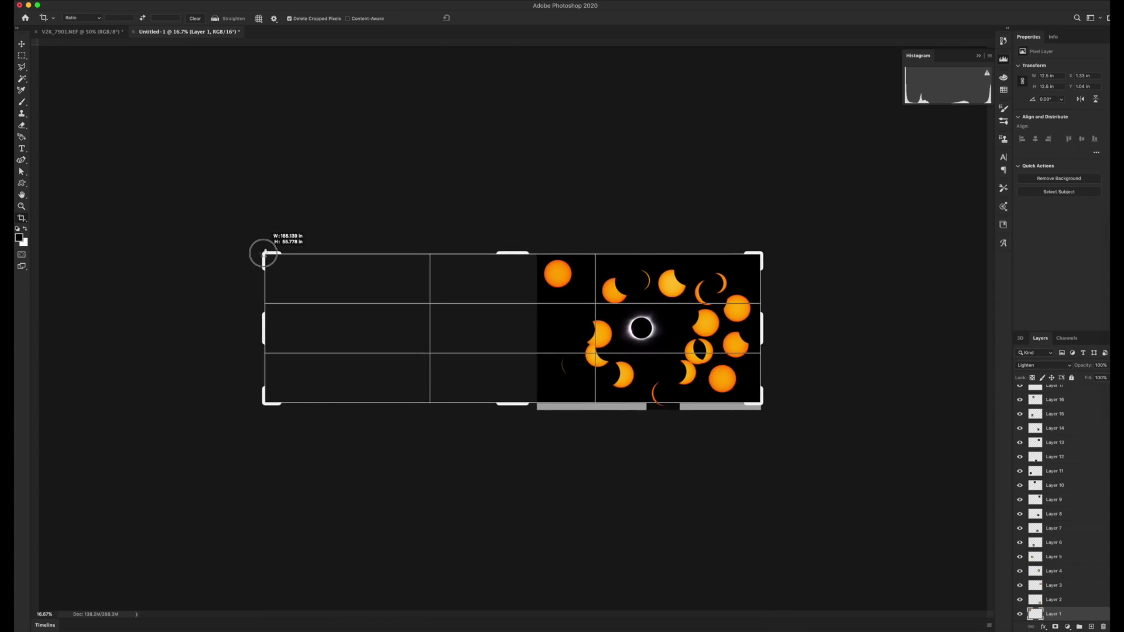
drag(263, 254, 275, 254)
mouse_move(750, 257)
mouse_down()
mouse_move(893, 257)
mouse_move(873, 256)
mouse_up()
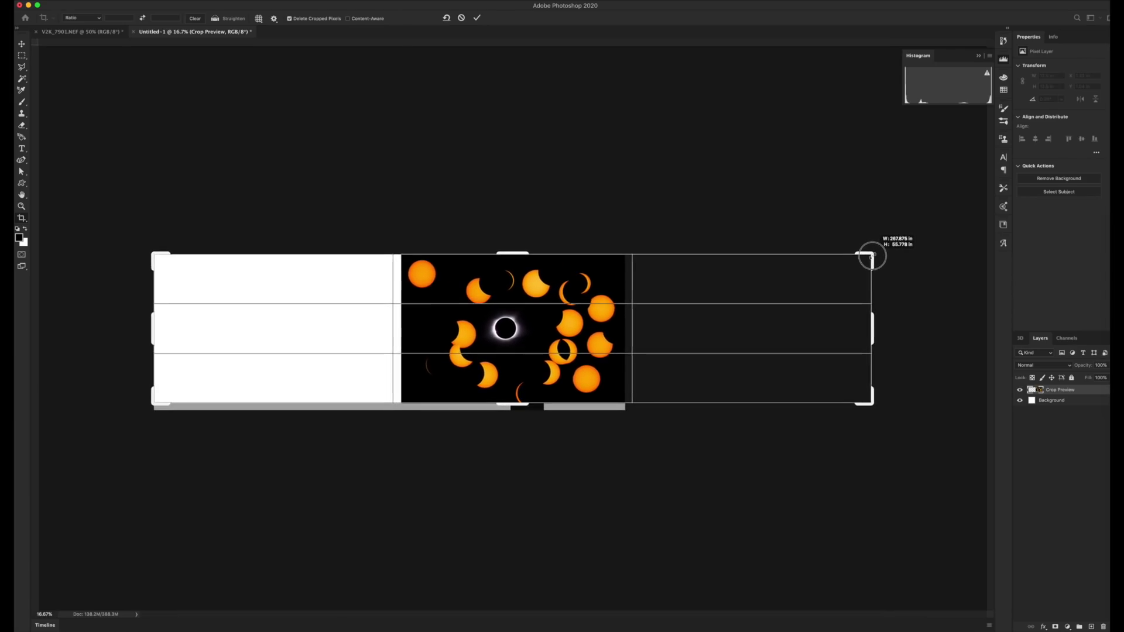
drag(873, 257, 872, 256)
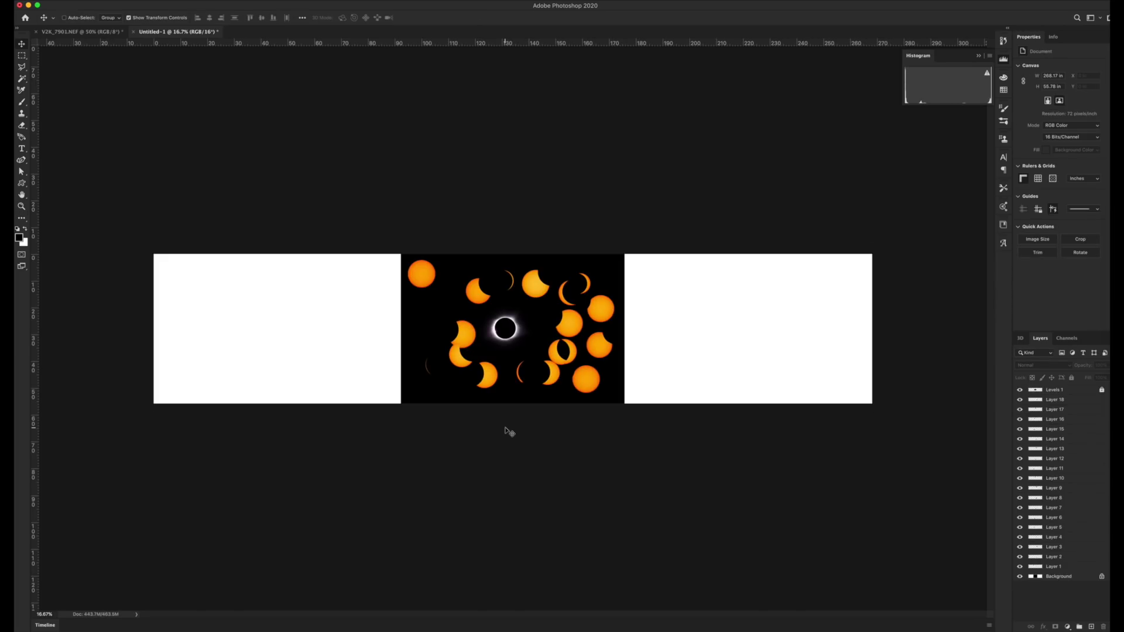
key(ctrl+z)
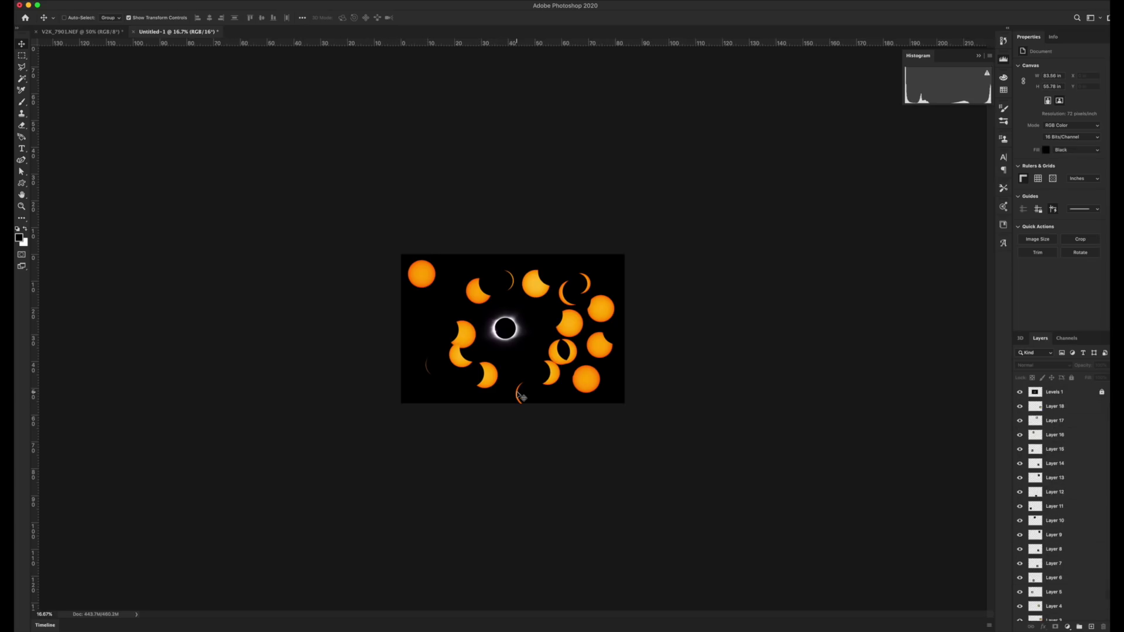
- Nudge a crescent up, widen the canvas equally on both sides, and prepare to fill Background
drag(519, 394, 520, 370)
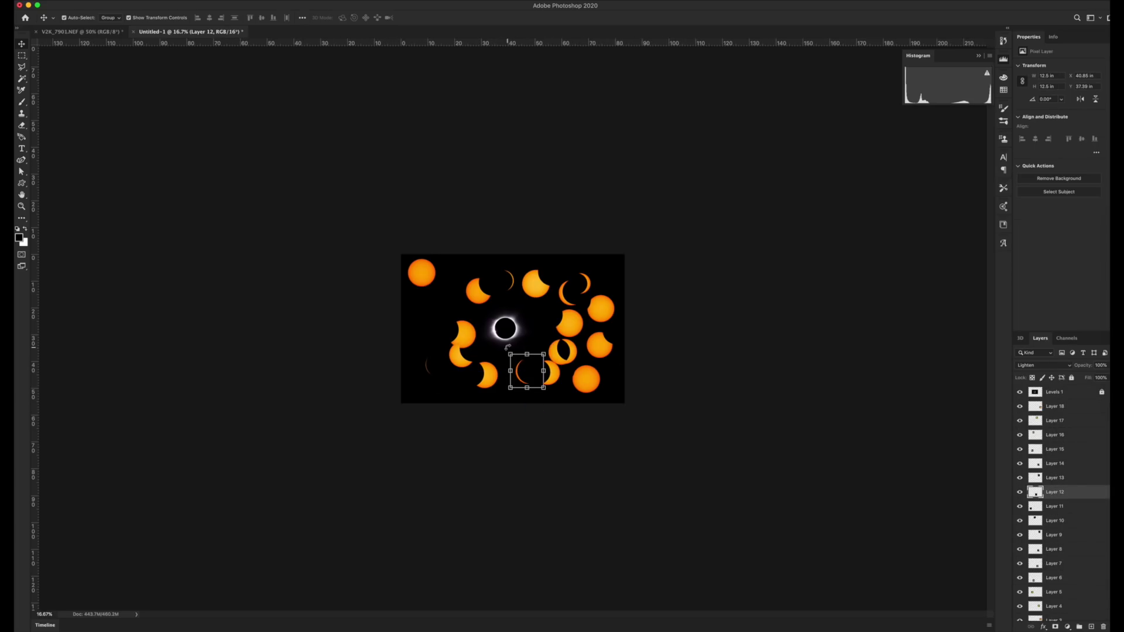
key(c)
drag(626, 255, 774, 253)
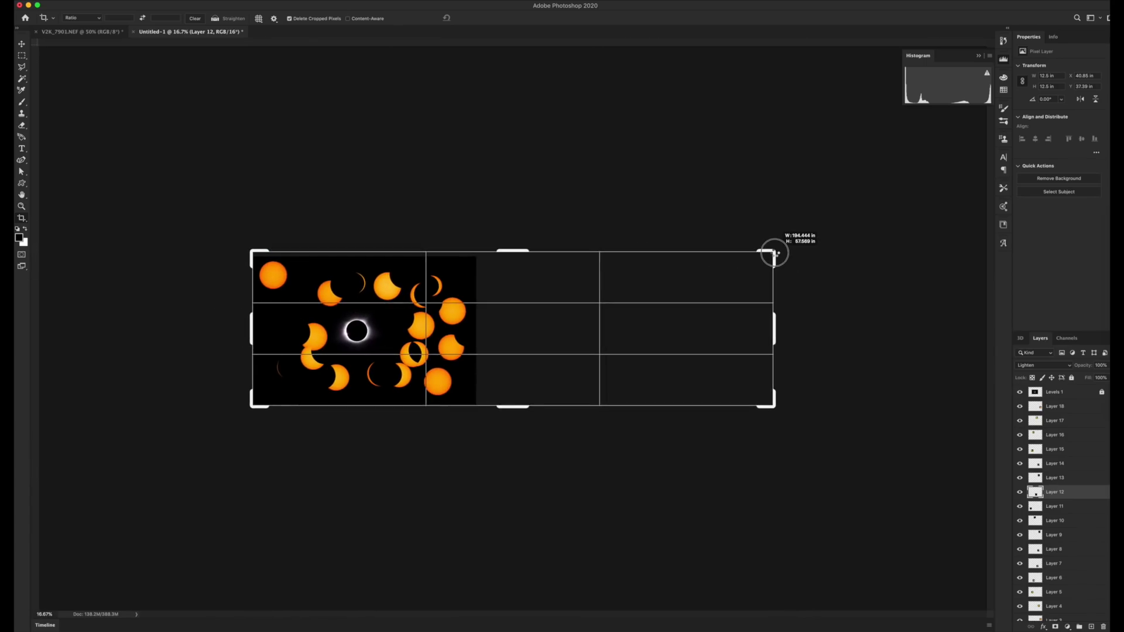
drag(775, 253, 927, 254)
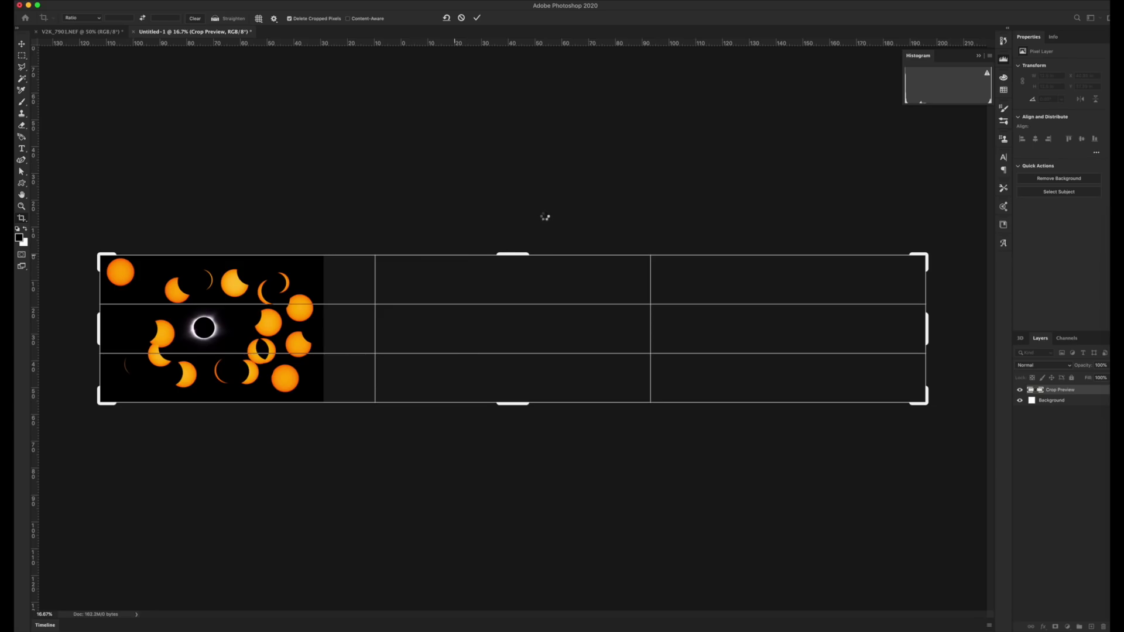
key(Return)
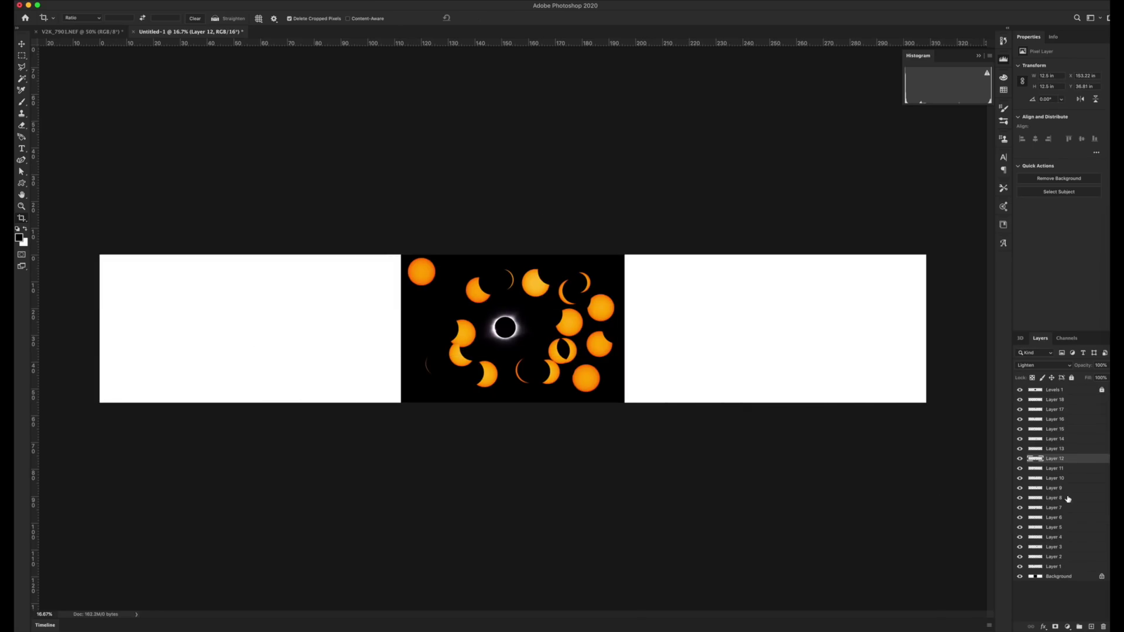
click(1040, 577)
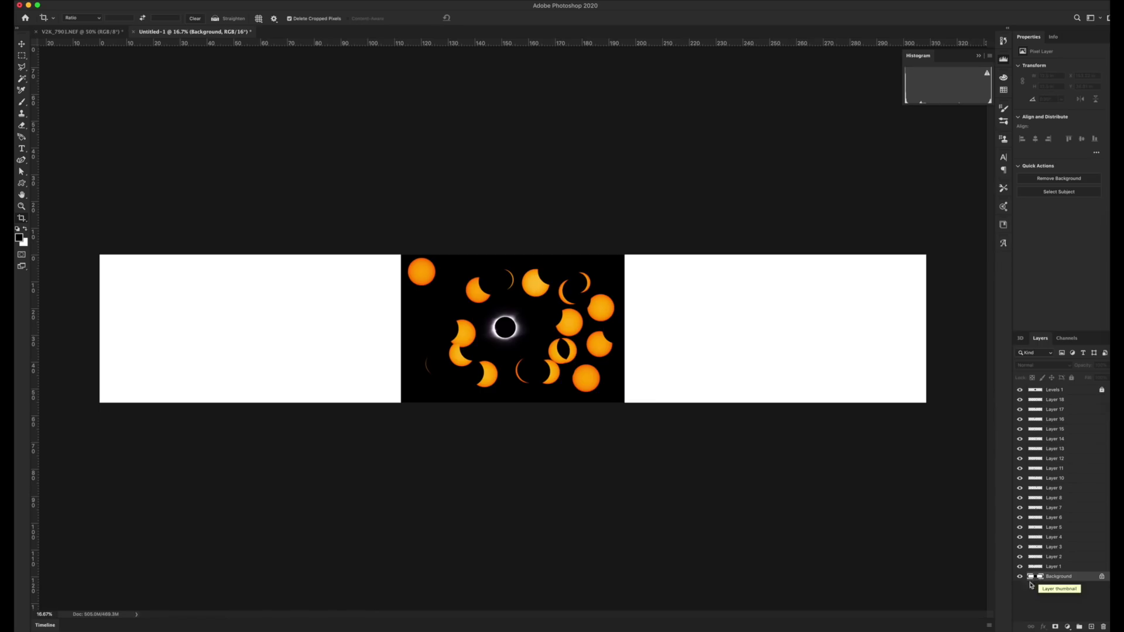
key(shift+BackSpace)
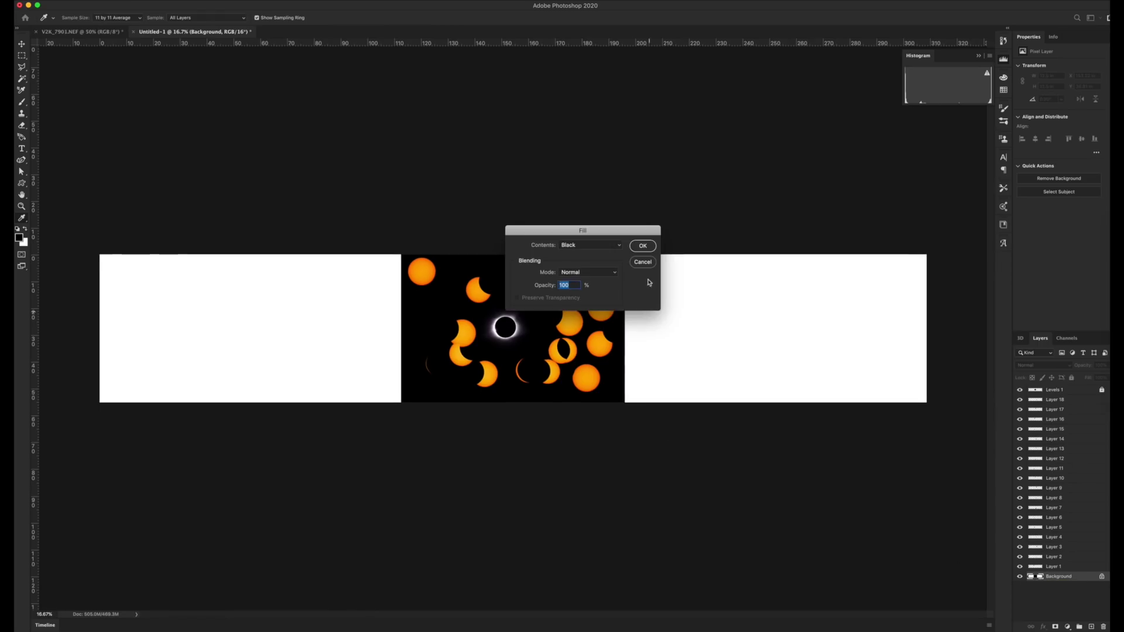
- Fill the Background layer with Black and cancel the leftover crop
click(641, 247)
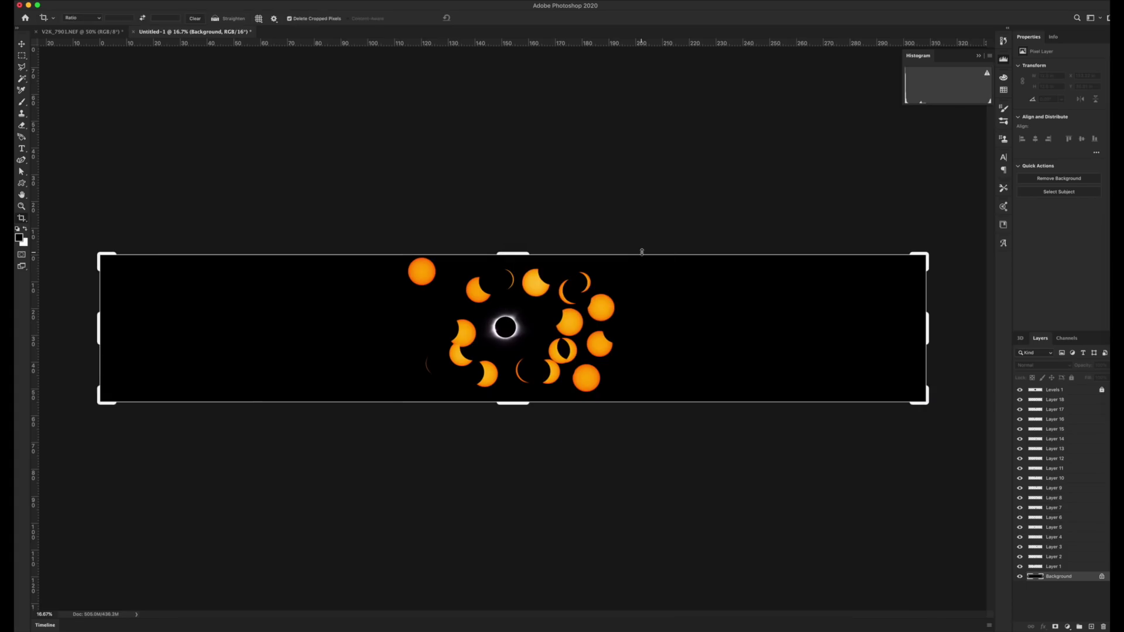
click(561, 327)
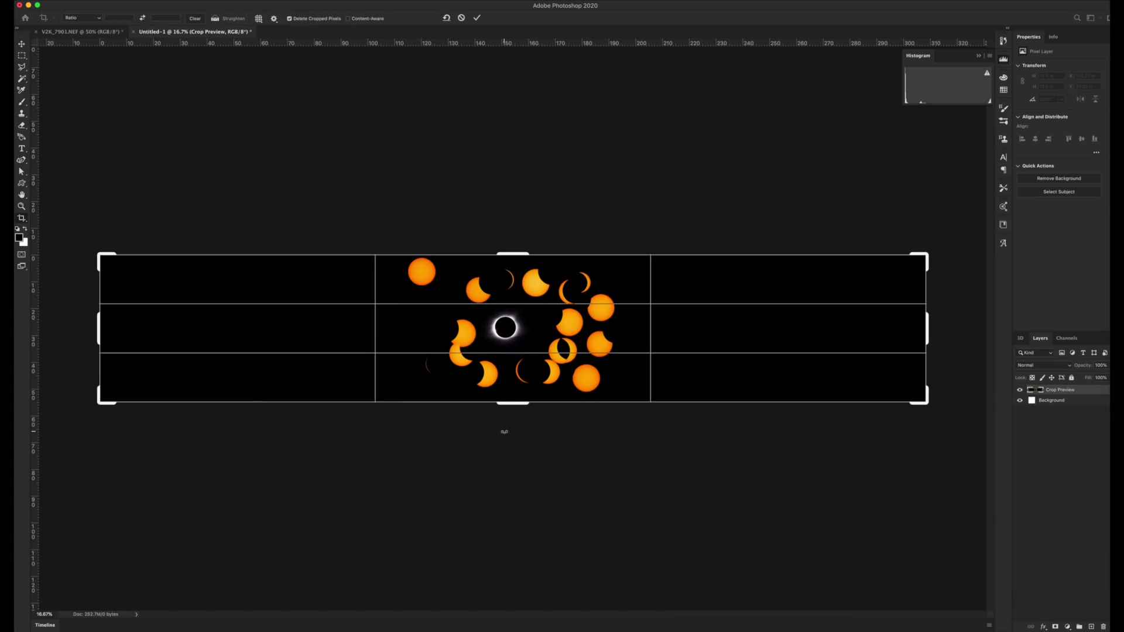
key(Return)
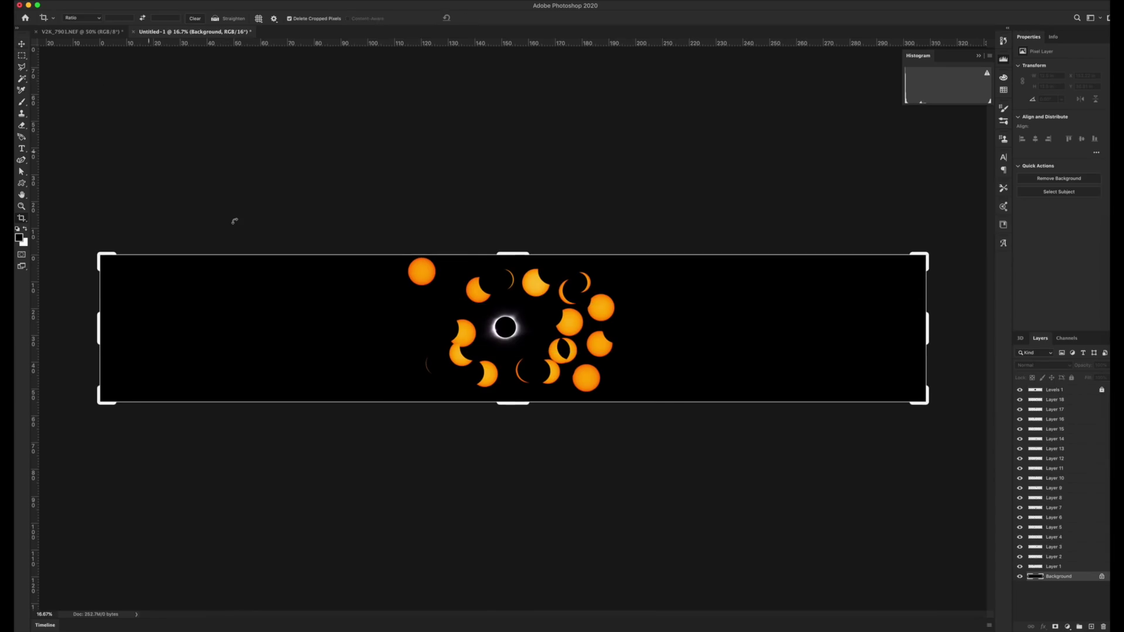
- Place the first full sun at the left end of the strip
key(m)
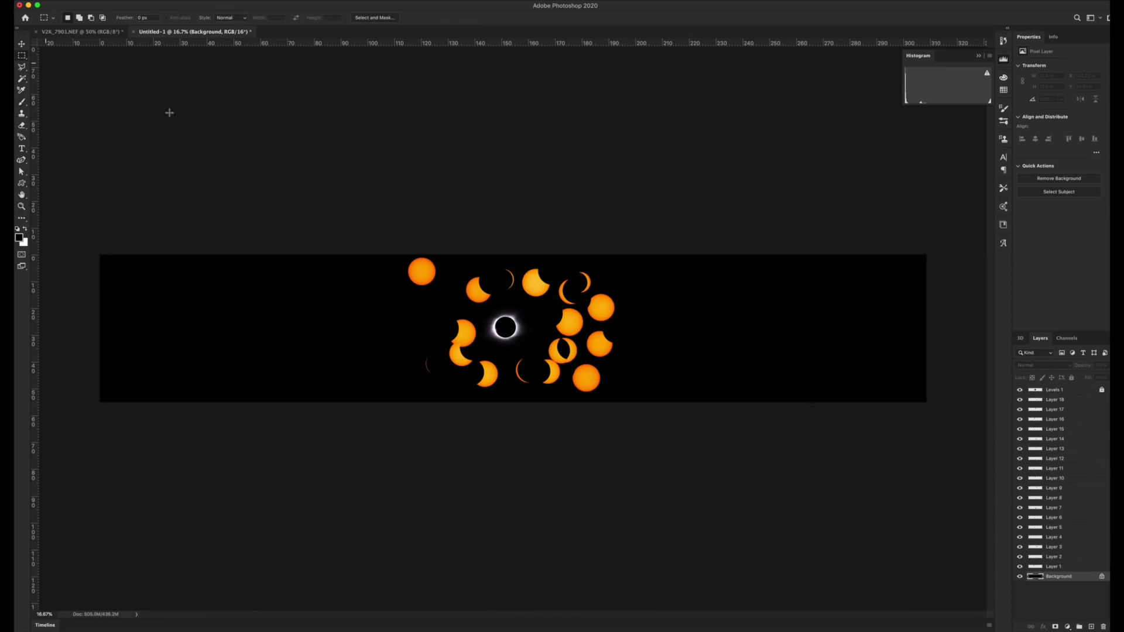
key(v)
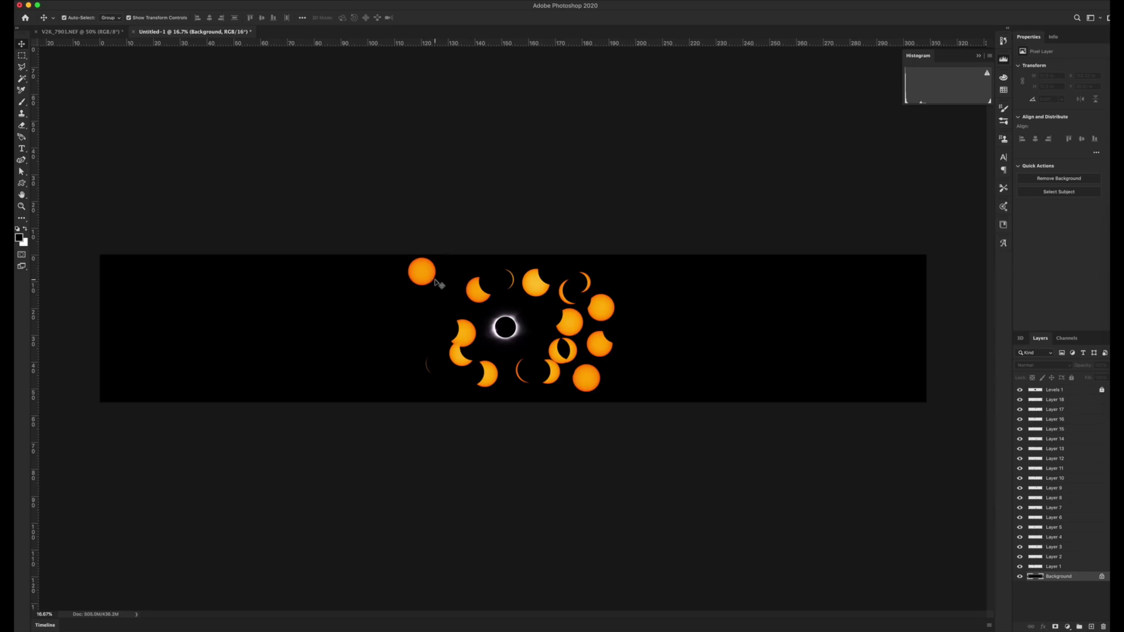
drag(433, 282, 160, 287)
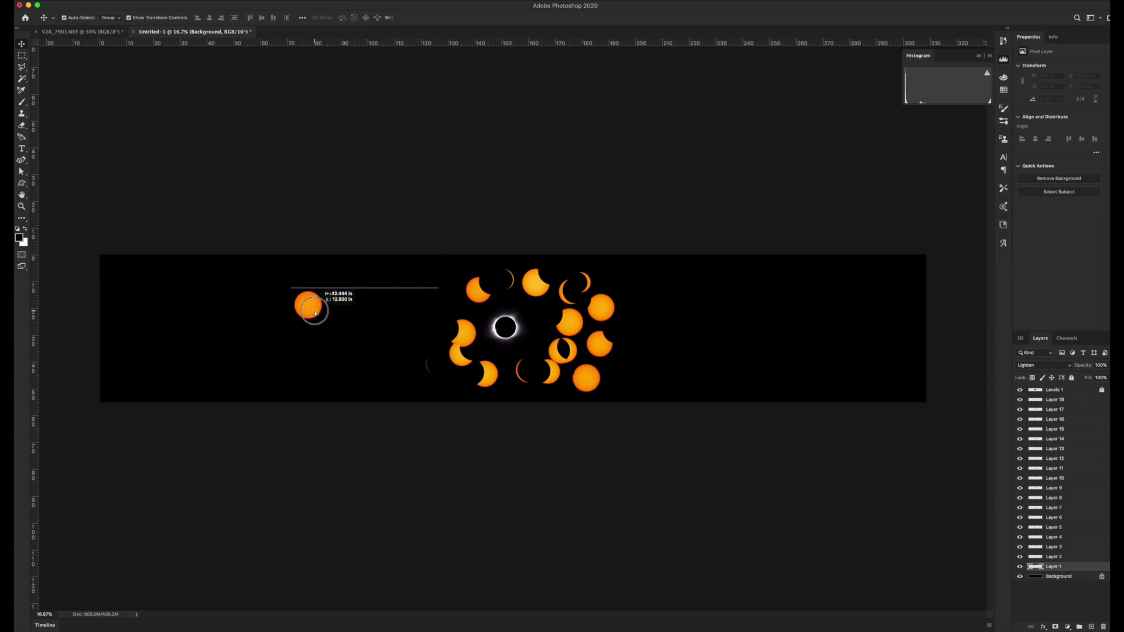
drag(159, 287, 159, 287)
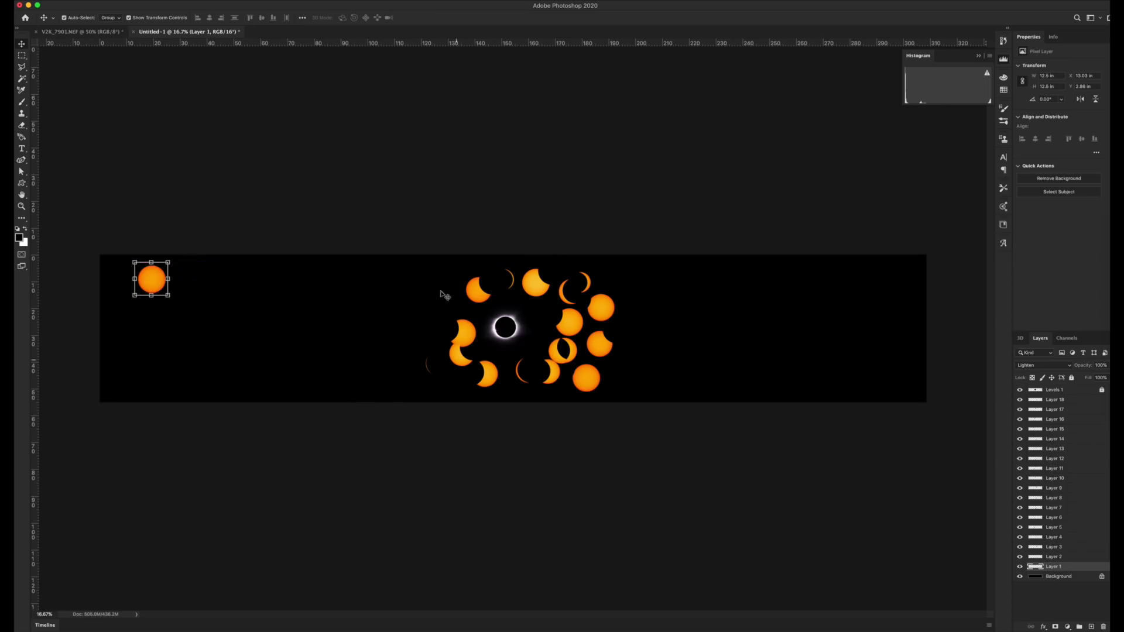
drag(153, 279, 134, 281)
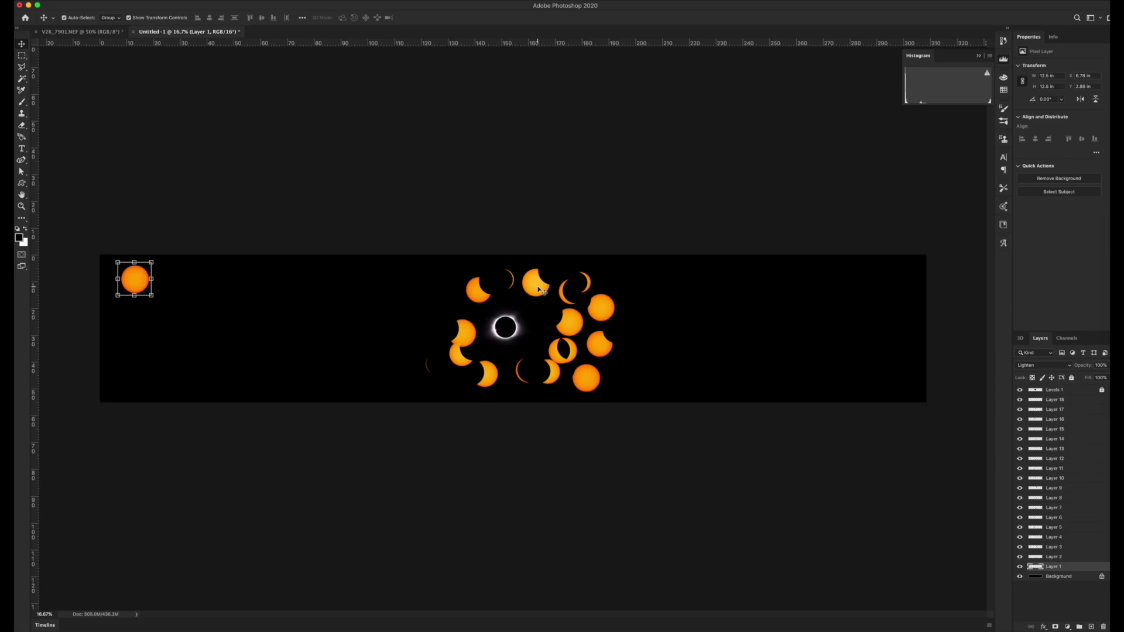
- Move two partial suns out to the left, just right of the full sun
drag(598, 343, 179, 312)
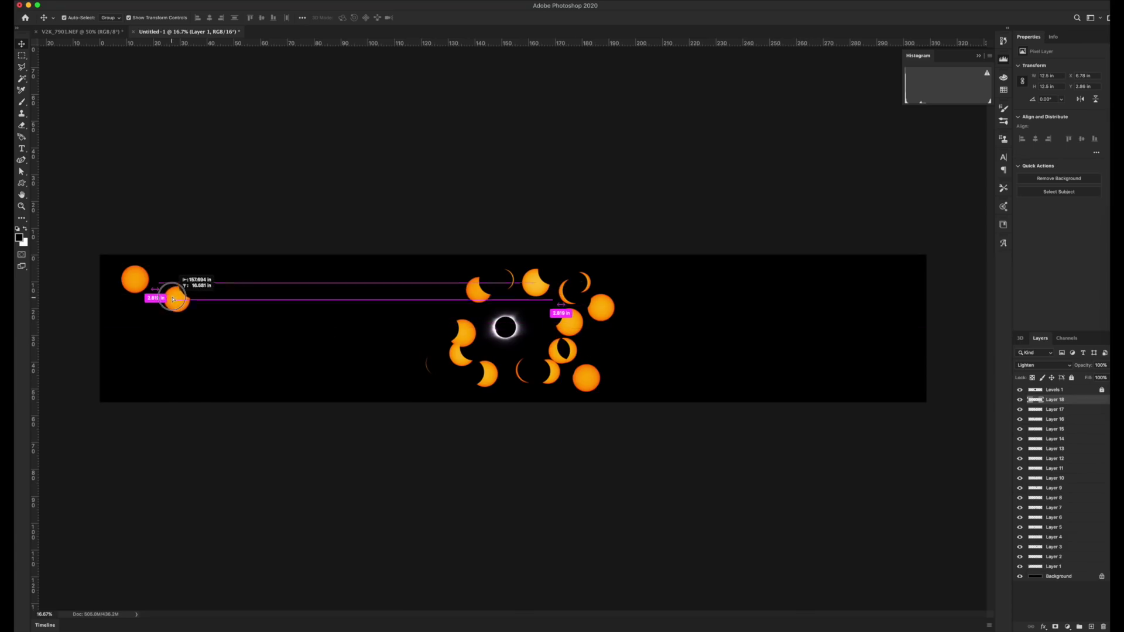
drag(174, 304, 174, 296)
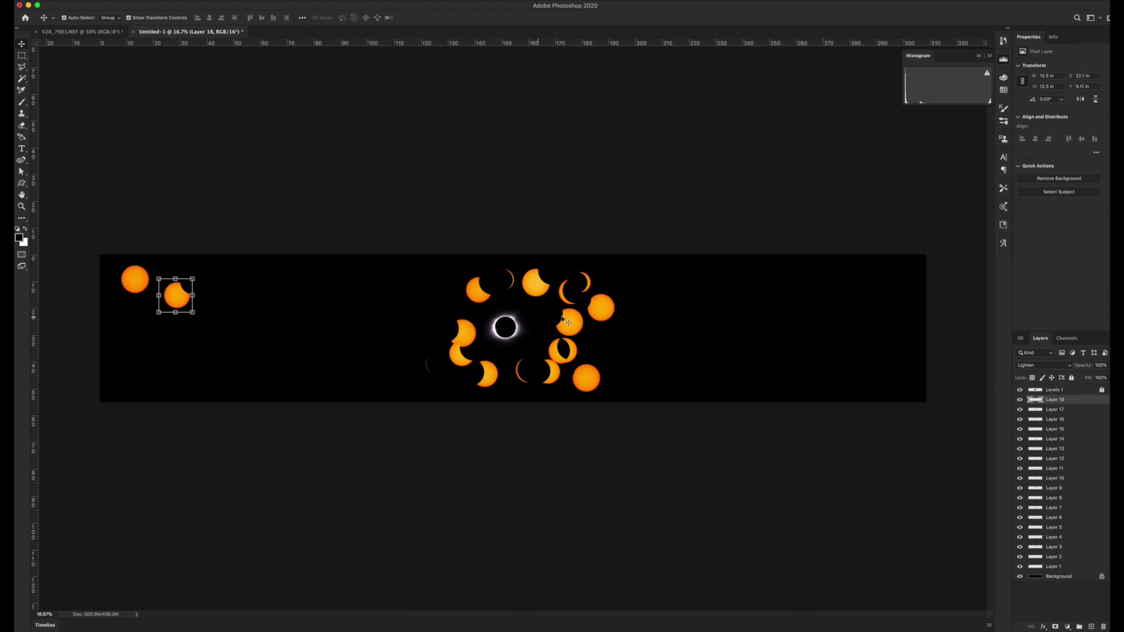
drag(536, 284, 223, 322)
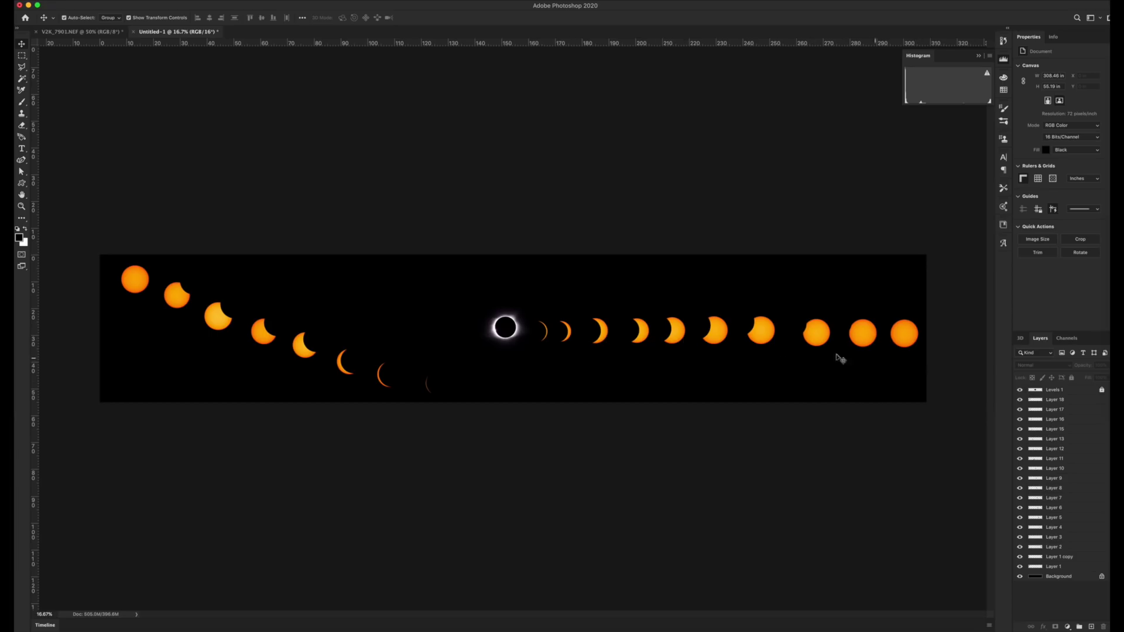
- Delete the extra full sun on the right and respace the right-hand suns along the row
click(856, 338)
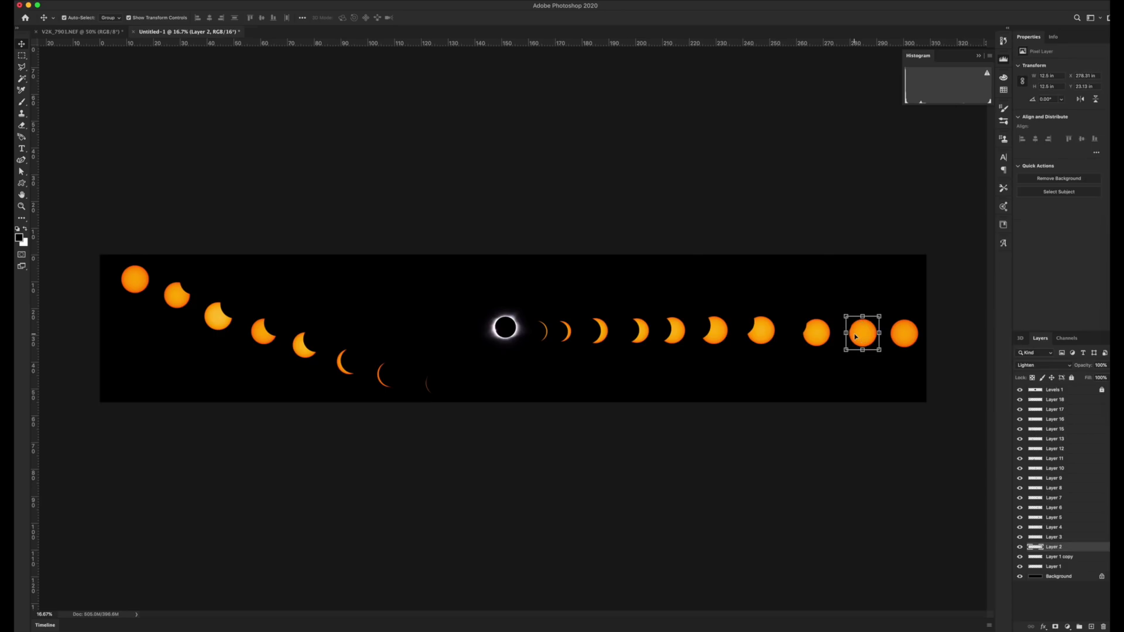
key(Delete)
drag(823, 338, 843, 338)
mouse_move(755, 336)
mouse_down()
mouse_move(772, 336)
mouse_move(678, 340)
mouse_up()
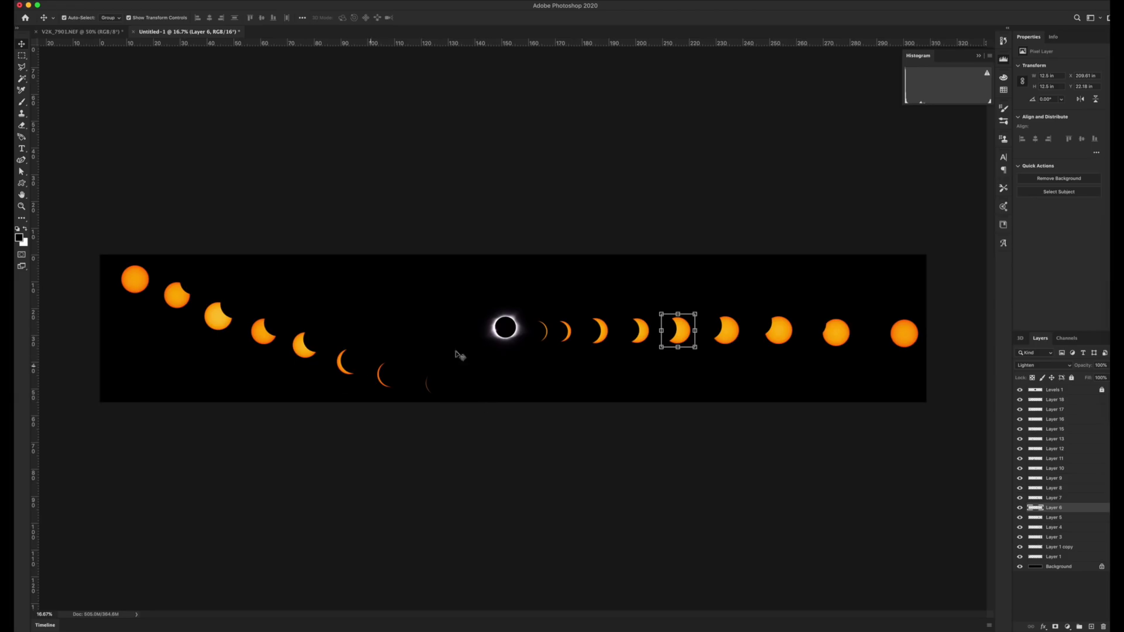
click(396, 447)
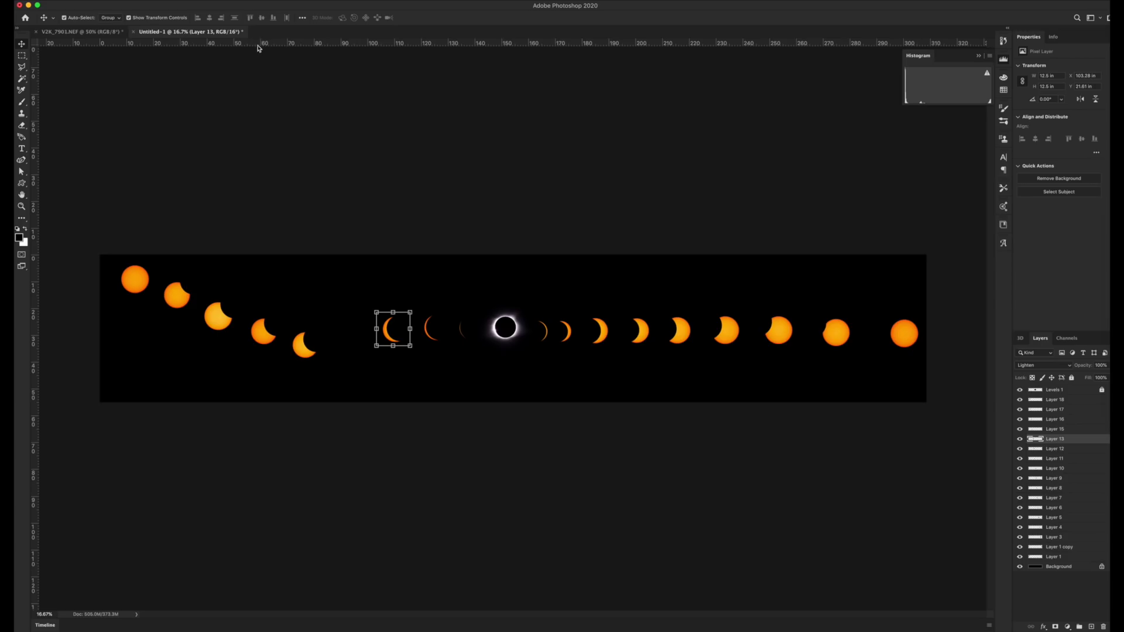
click(264, 1)
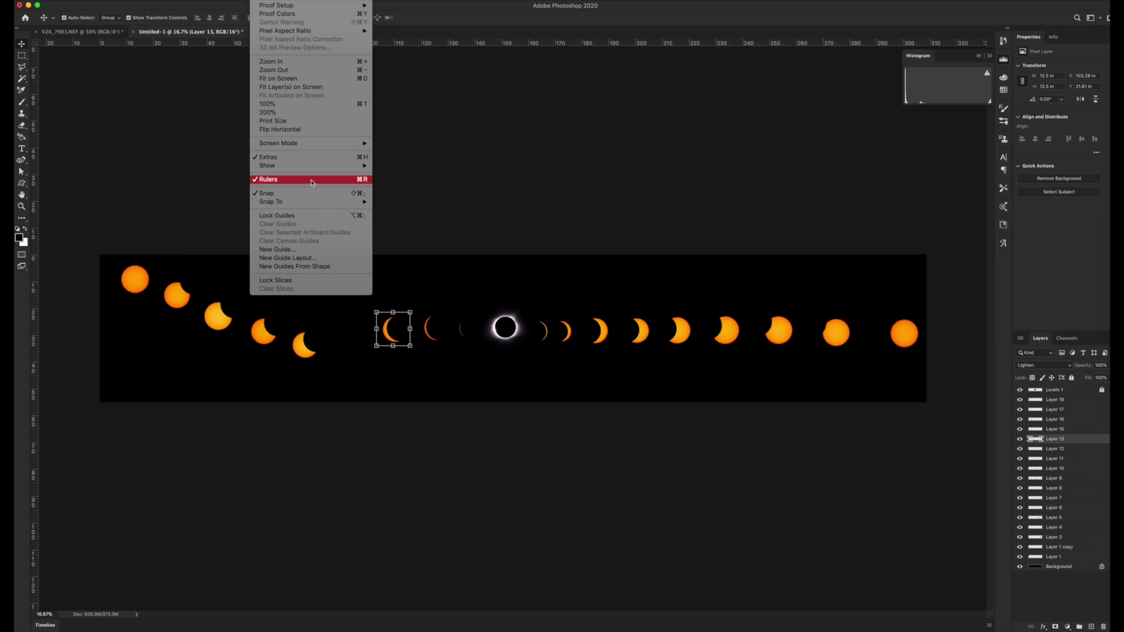
- Add a horizontal guide along the sun row and a vertical guide through the strip's middle
click(155, 146)
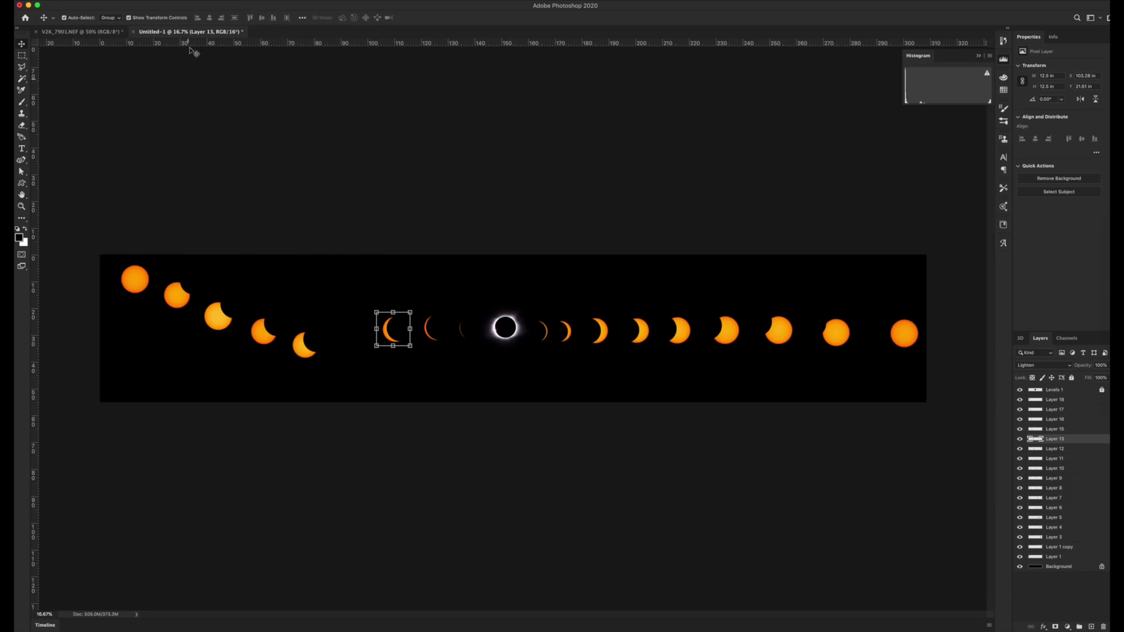
mouse_move(183, 46)
mouse_down()
mouse_move(201, 341)
mouse_move(206, 328)
mouse_up()
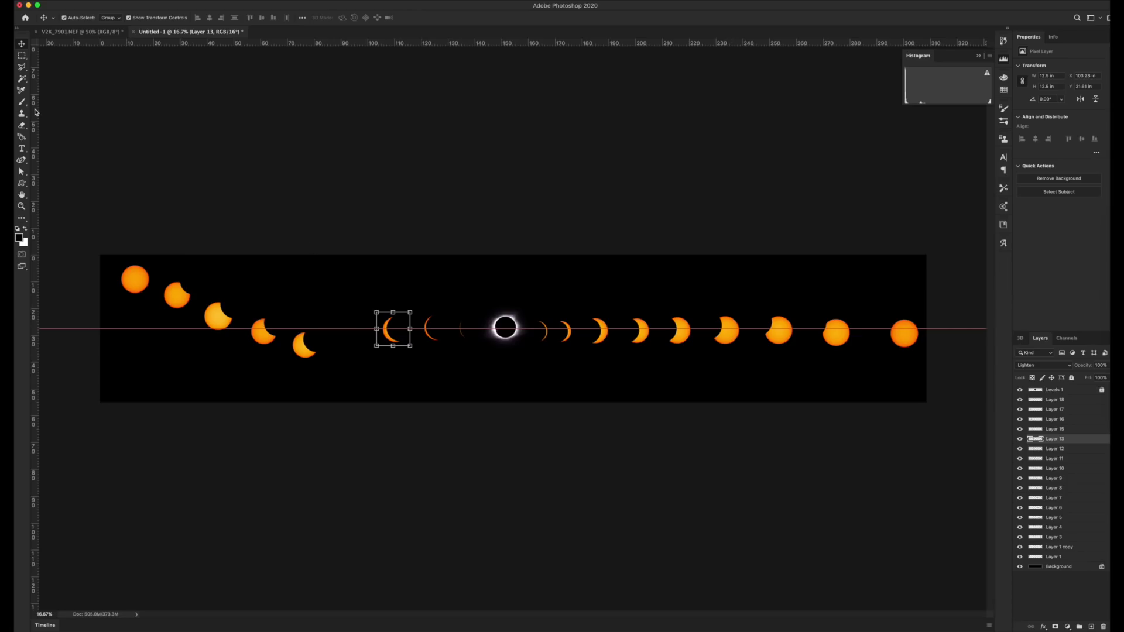
drag(35, 111, 513, 140)
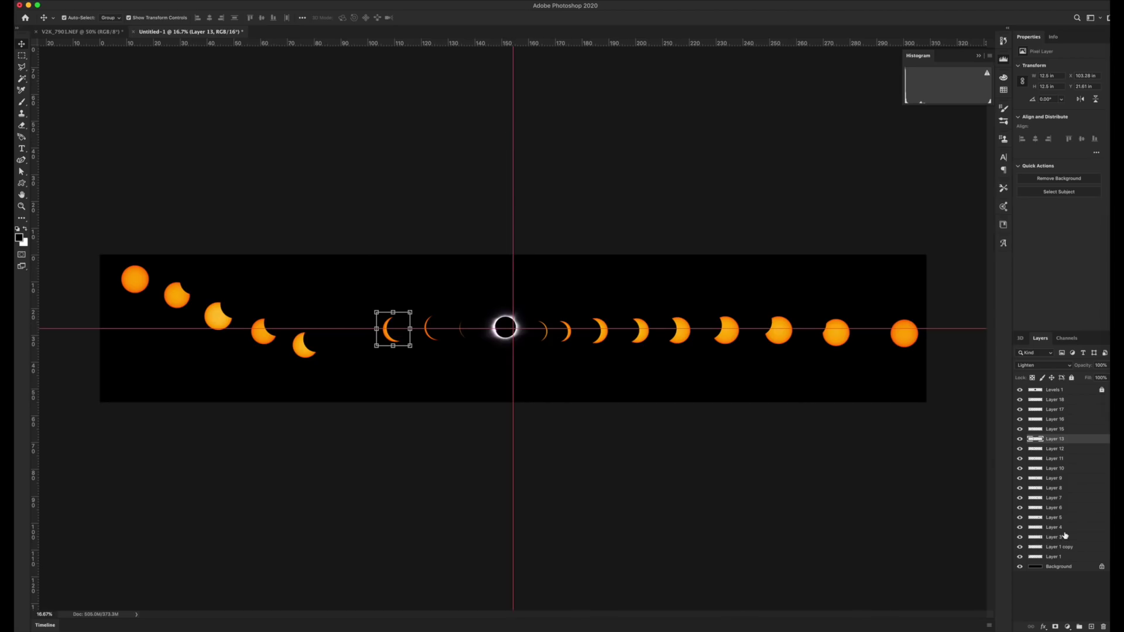
- Unlock the Levels 1 layer and centre the total eclipse on the vertical guide
click(1061, 391)
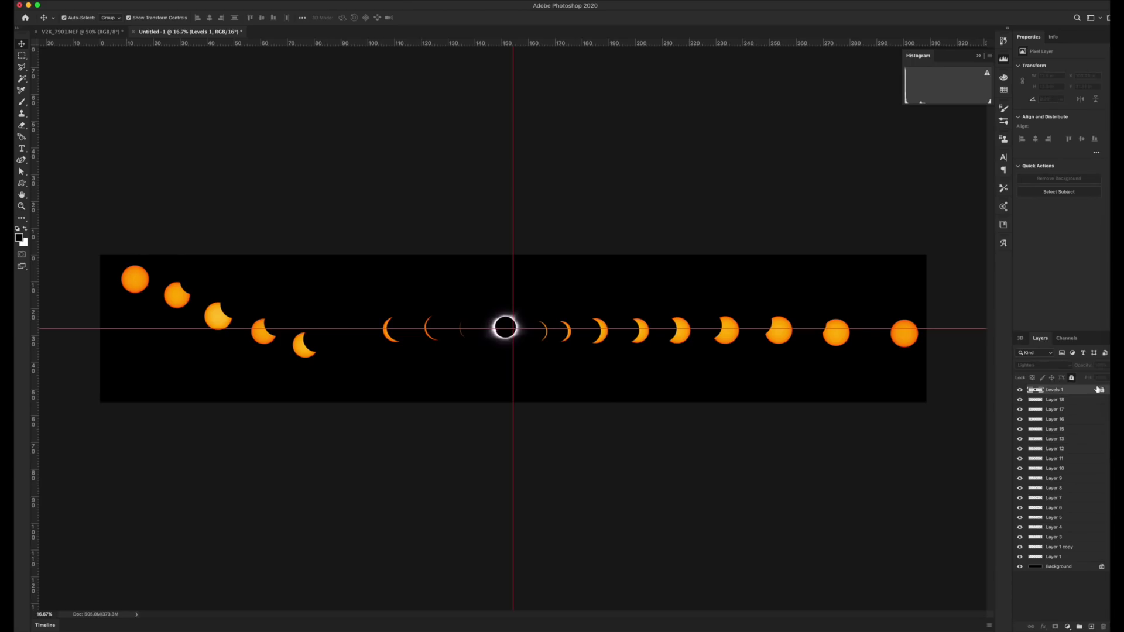
click(1072, 378)
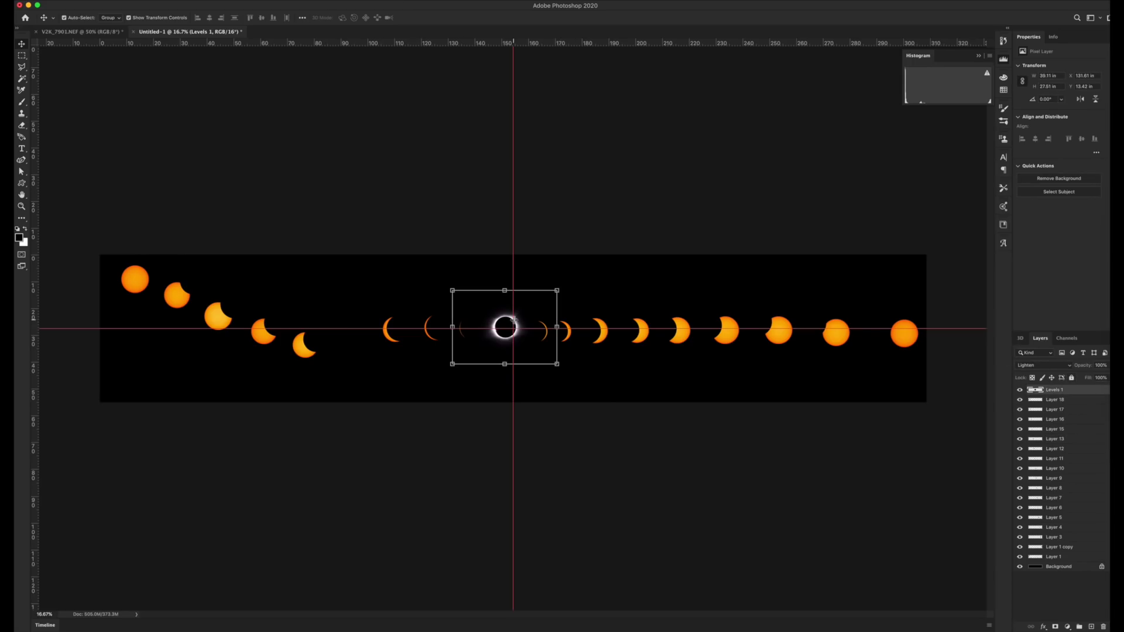
drag(506, 326, 514, 326)
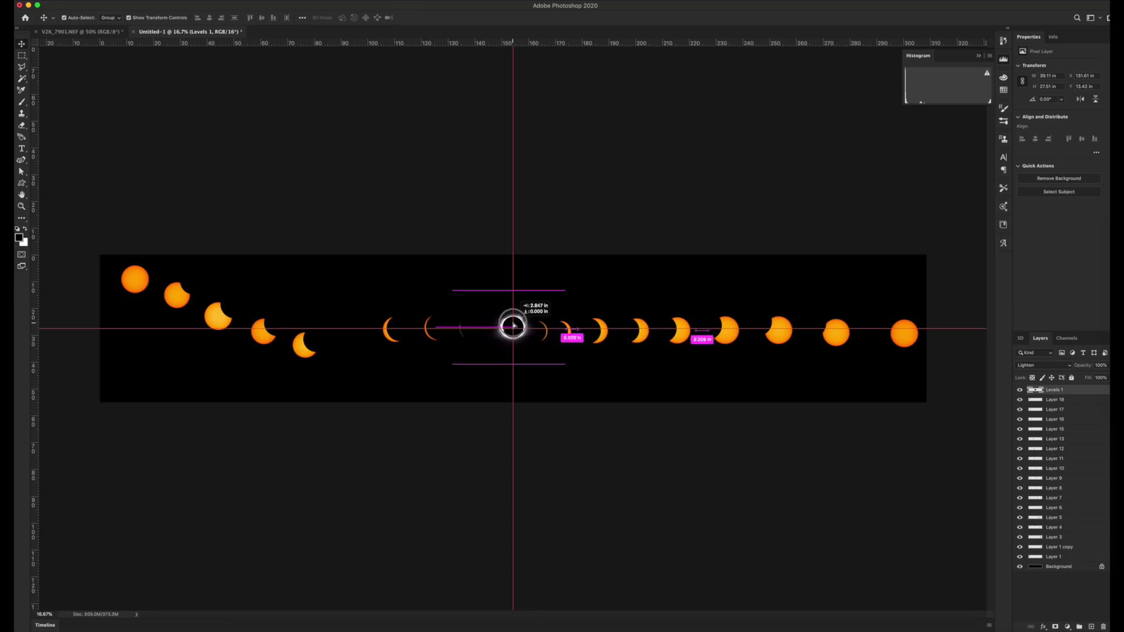
drag(513, 326, 513, 327)
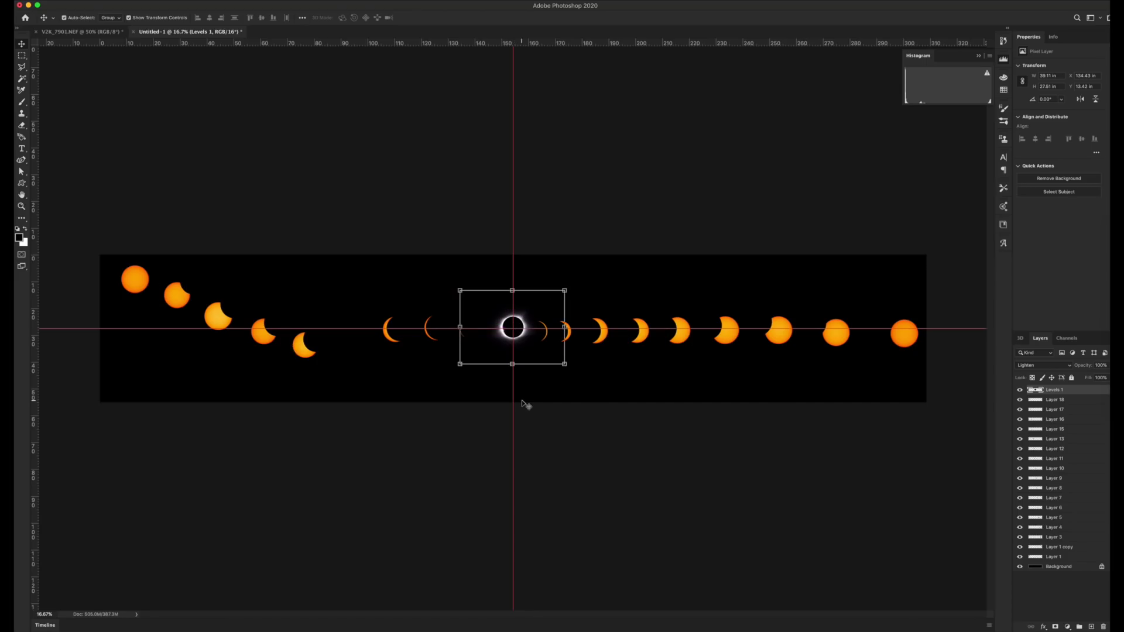
- Raise the rightmost sun level with the row and deselect it
click(906, 338)
drag(907, 339, 906, 334)
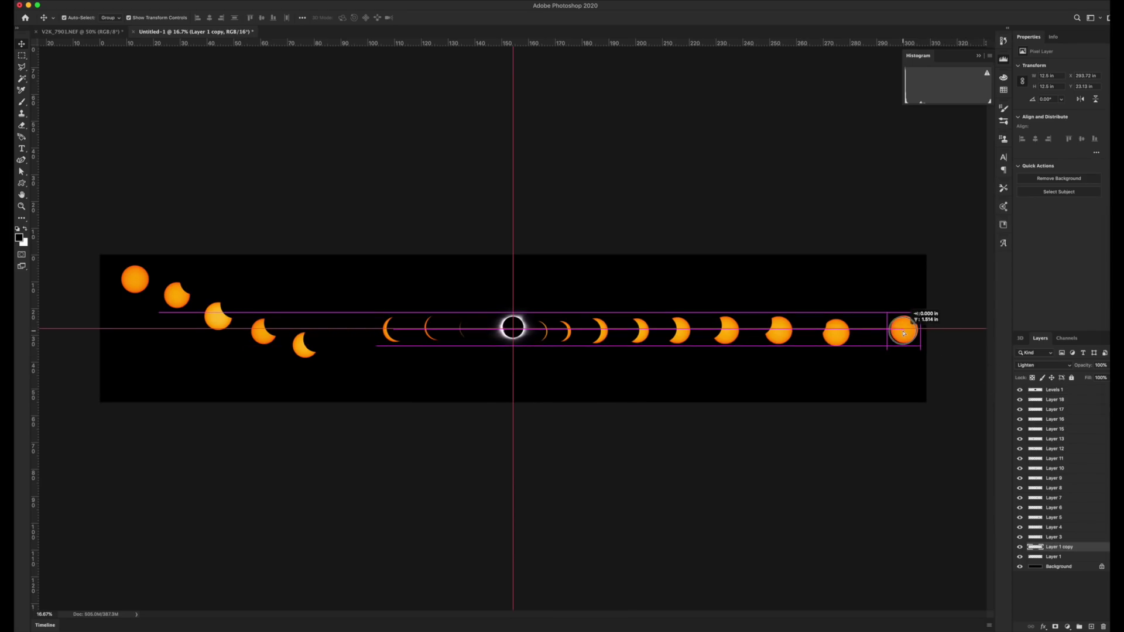
drag(906, 334, 906, 332)
click(884, 473)
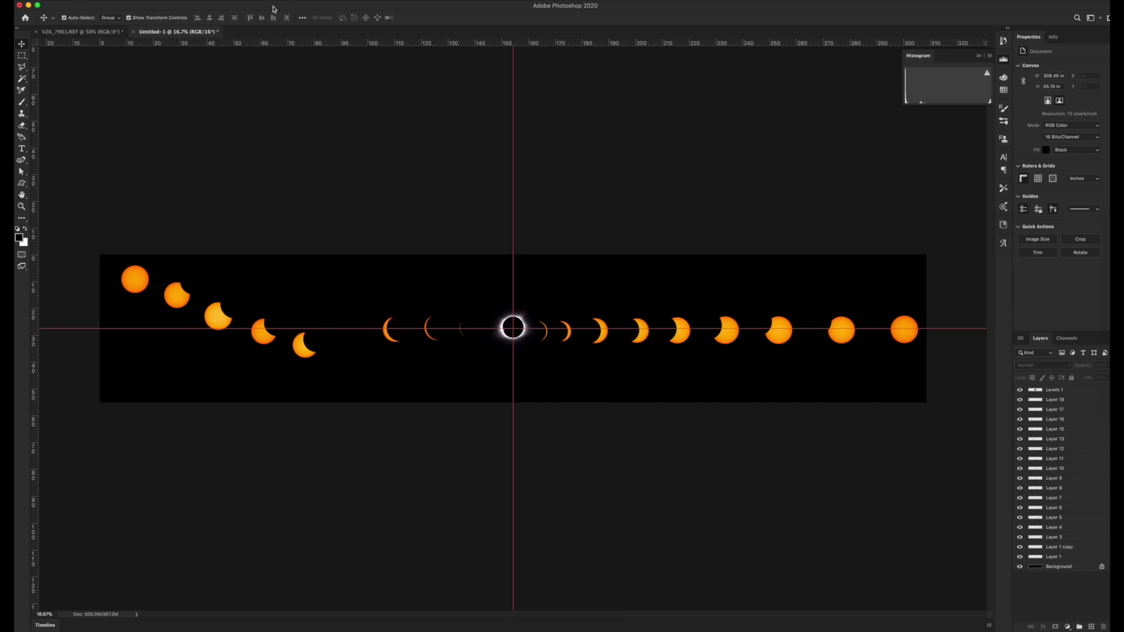
click(256, 1)
click(275, 194)
- Create a New Guide Layout with 17 columns and a 4 in gutter
click(257, 3)
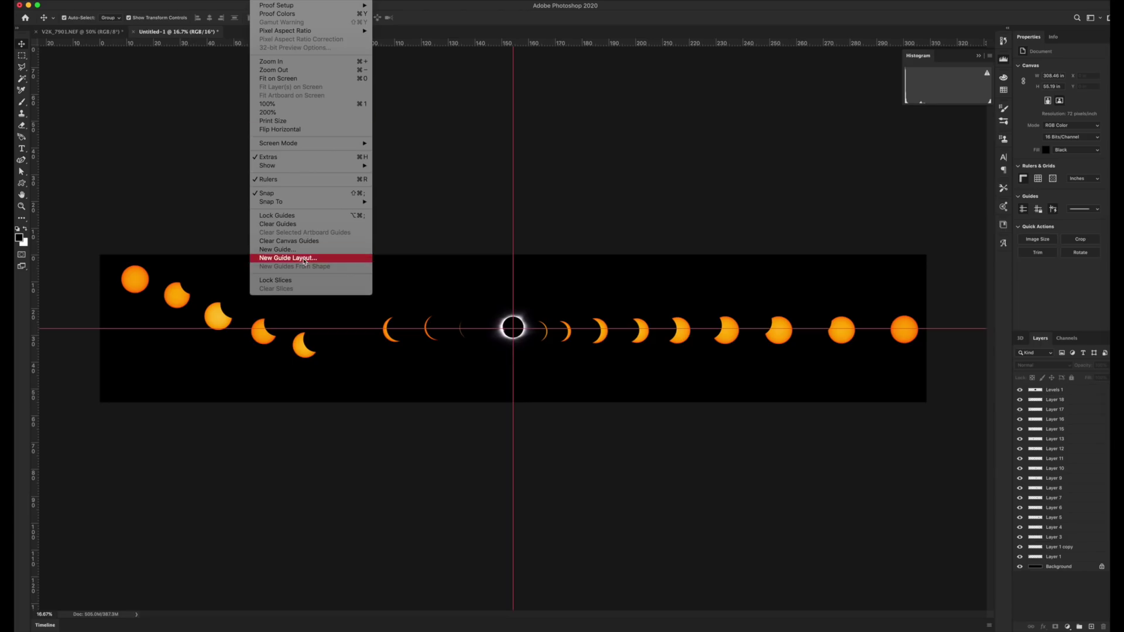
click(304, 260)
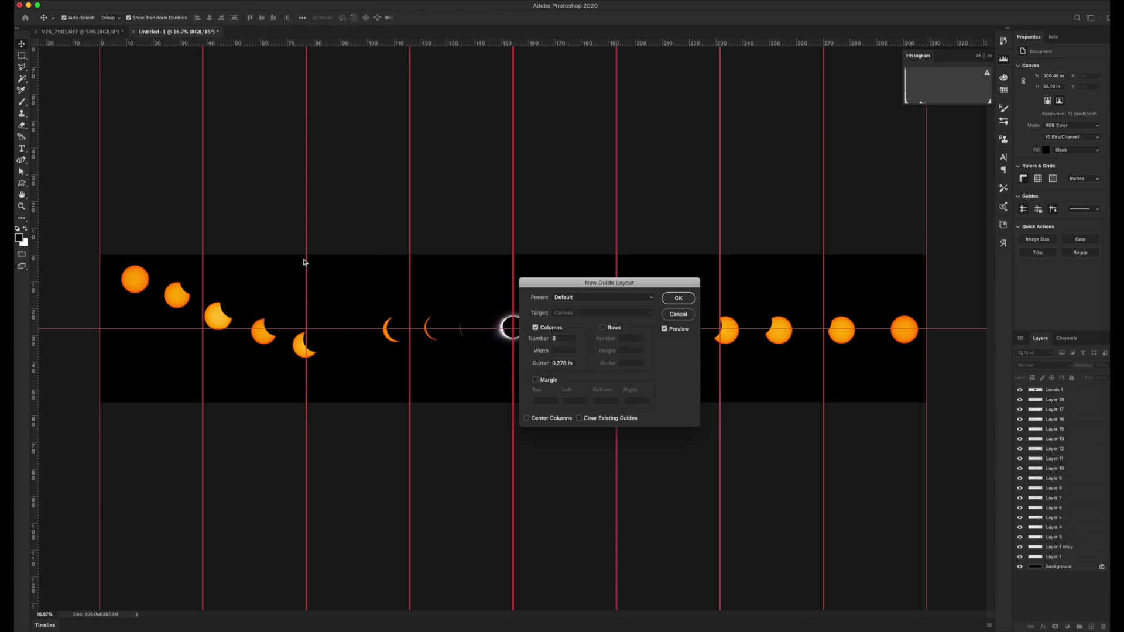
drag(565, 339, 546, 339)
text(17)
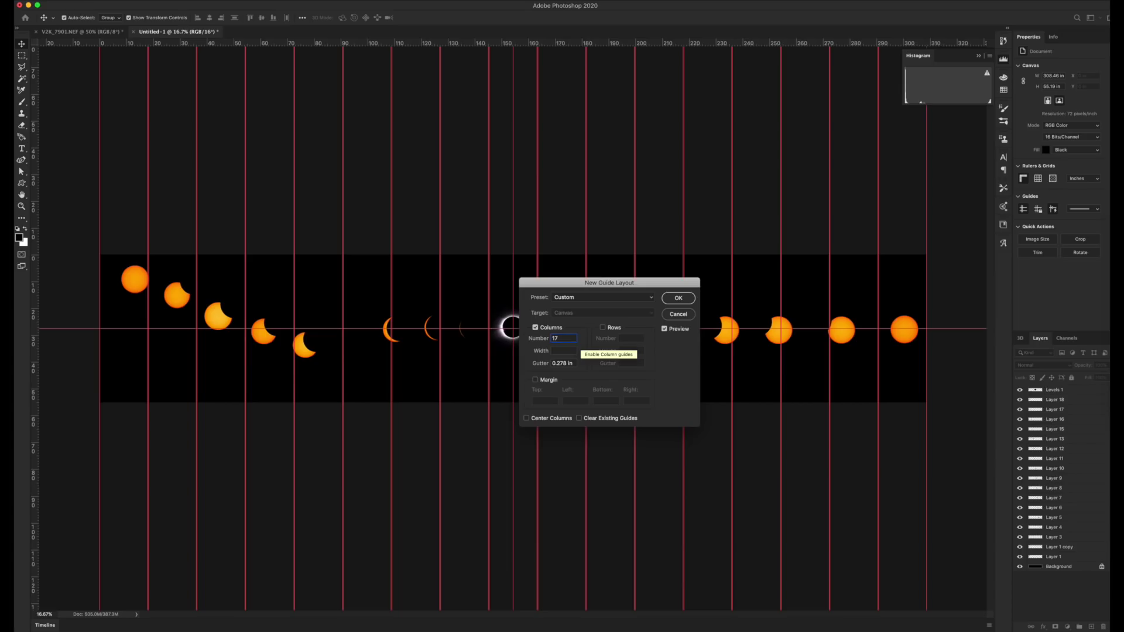
double_click(567, 364)
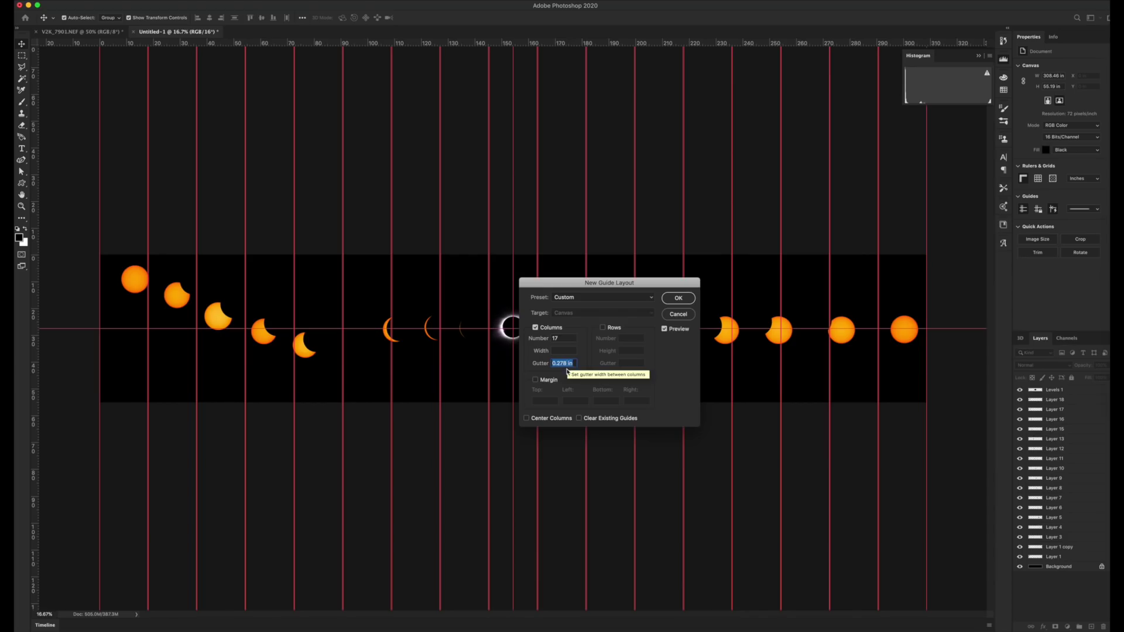
text(1)
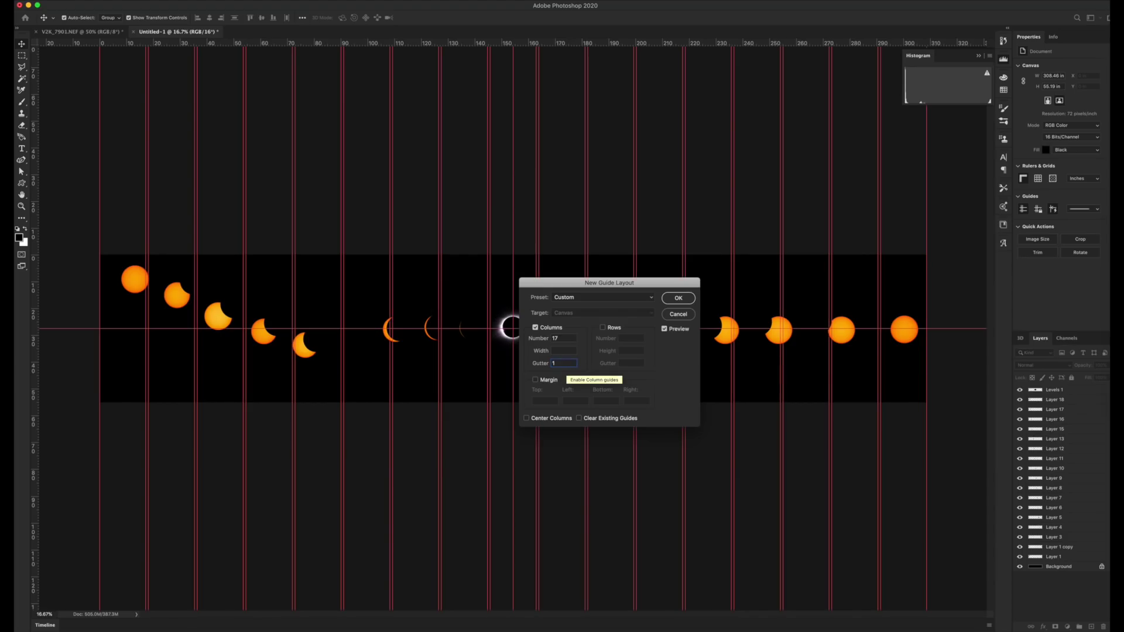
key(Up)
key(Up)
key(Up)
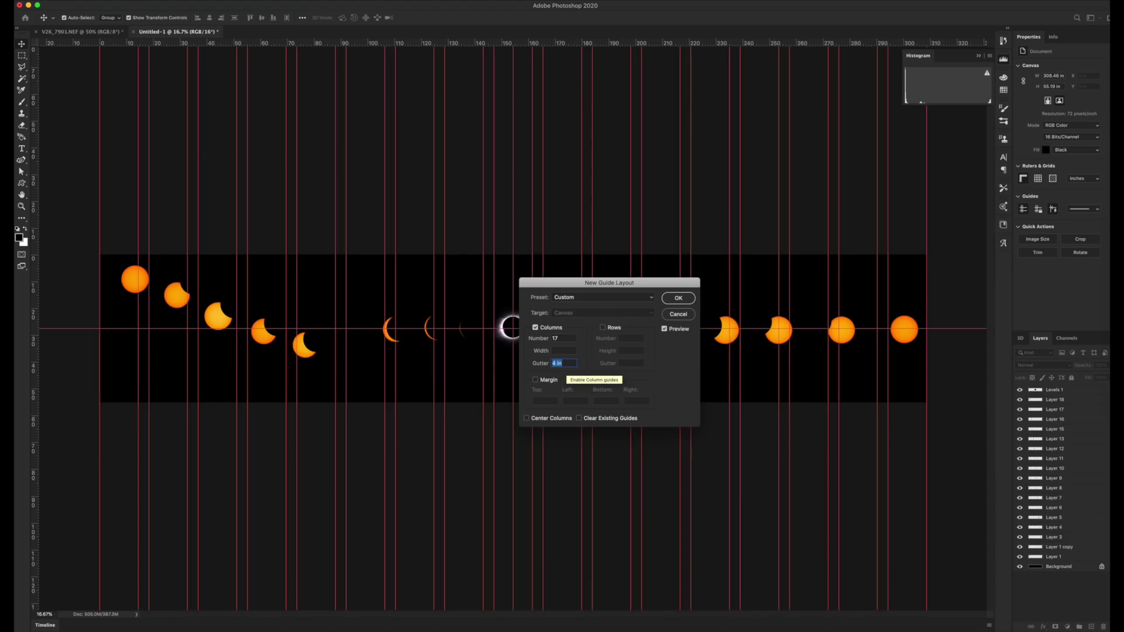
key(Up)
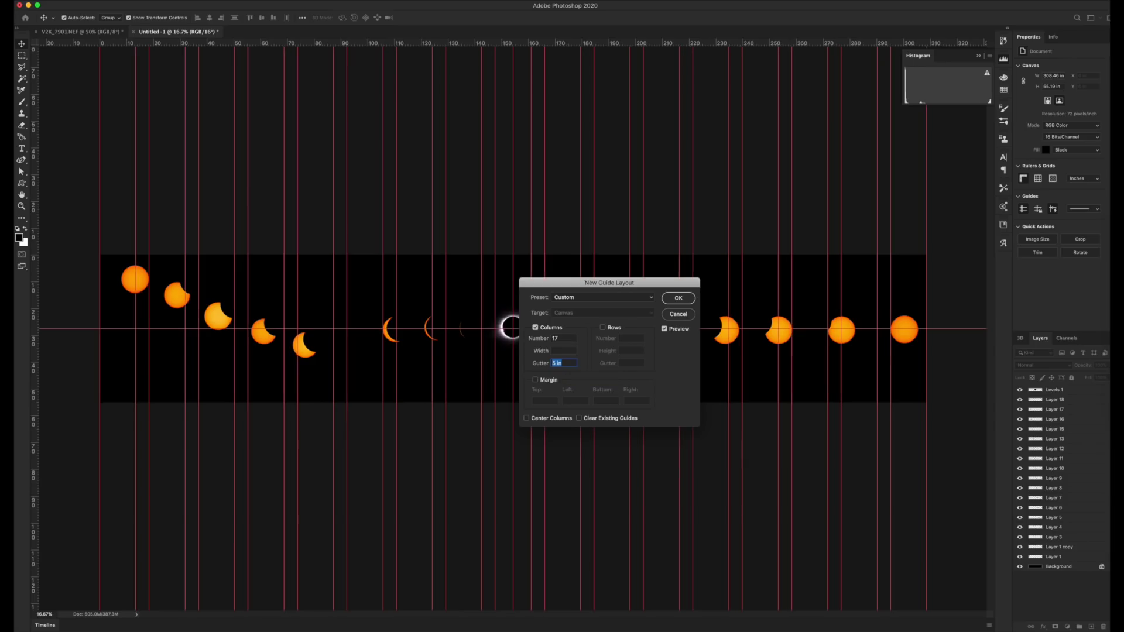
key(Down)
key(Down)
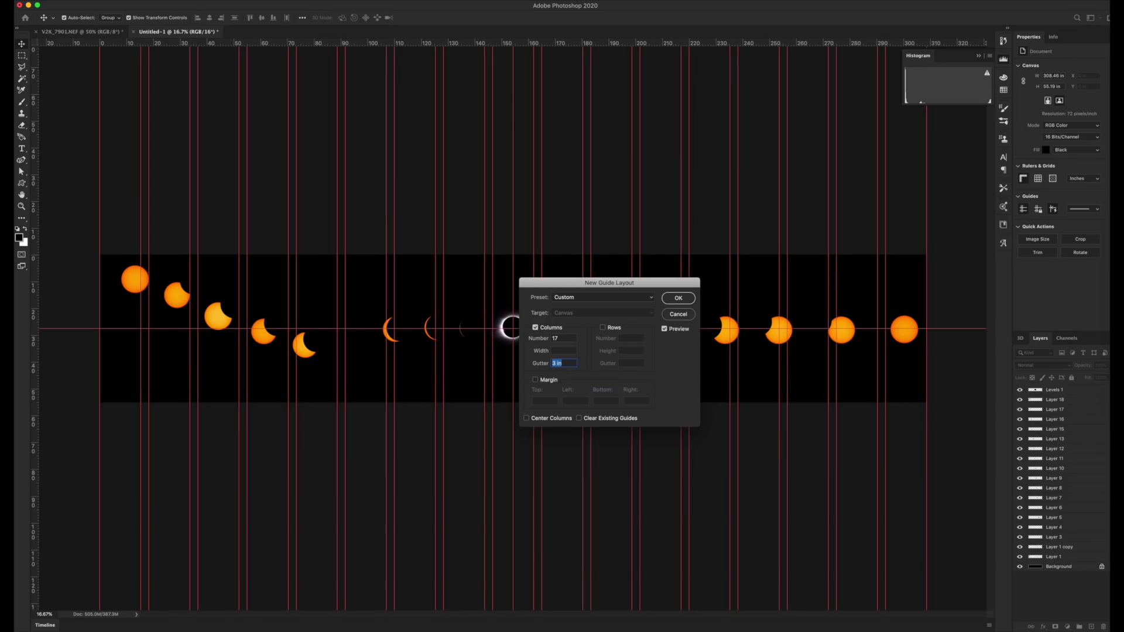
key(Up)
key(Up)
key(Down)
key(Up)
key(Down)
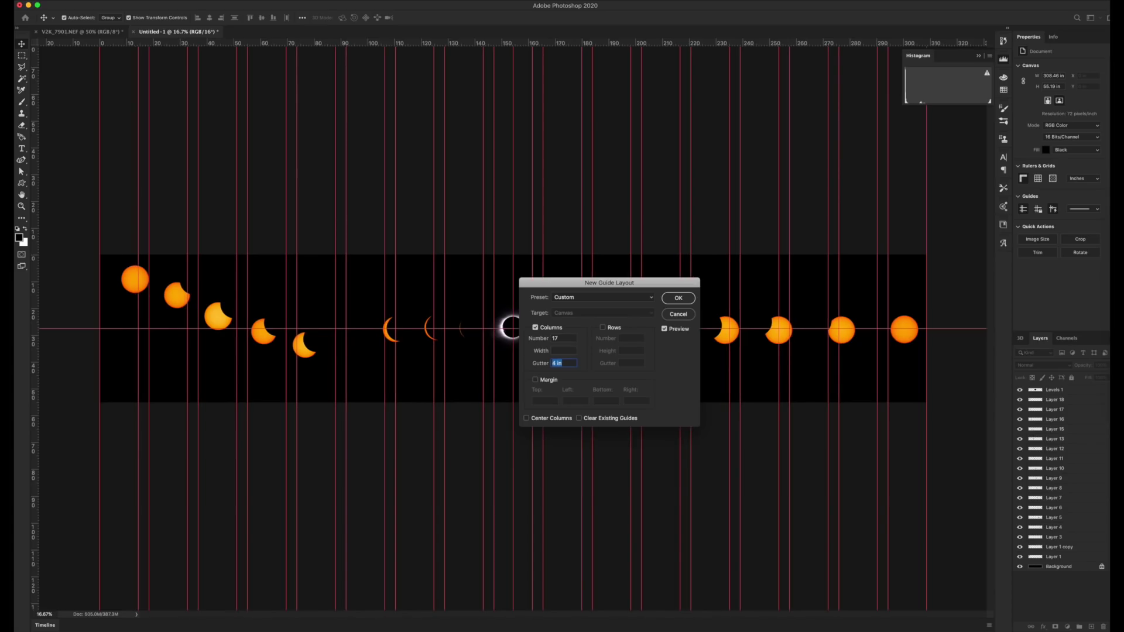
key(Return)
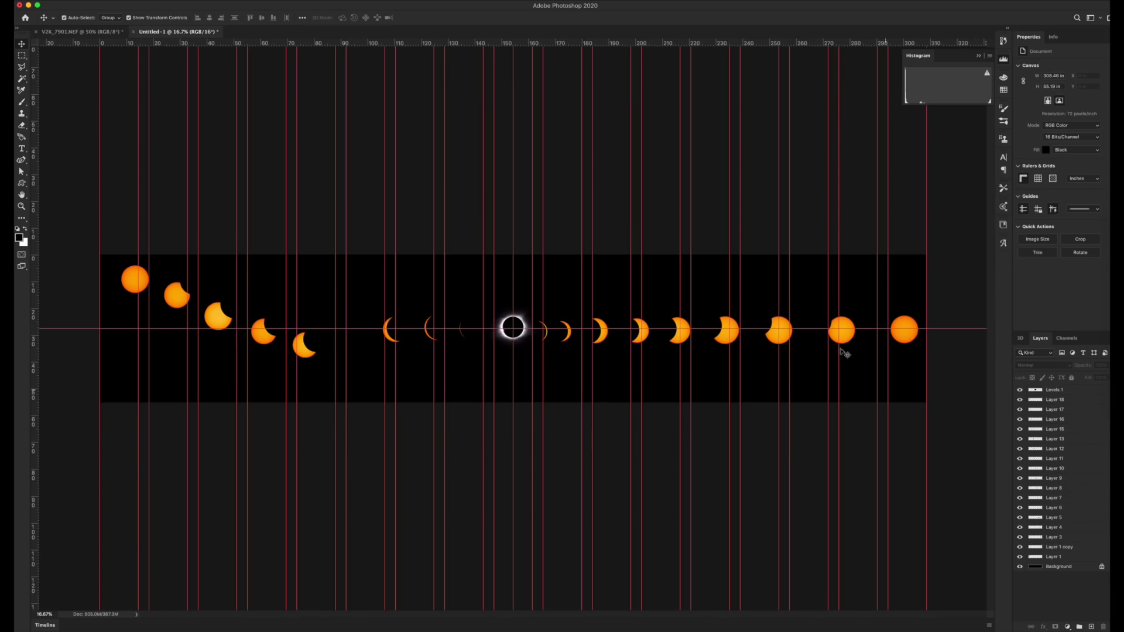
- Drop the first sun onto the guide row, hide the guides and deselect
drag(132, 286, 119, 330)
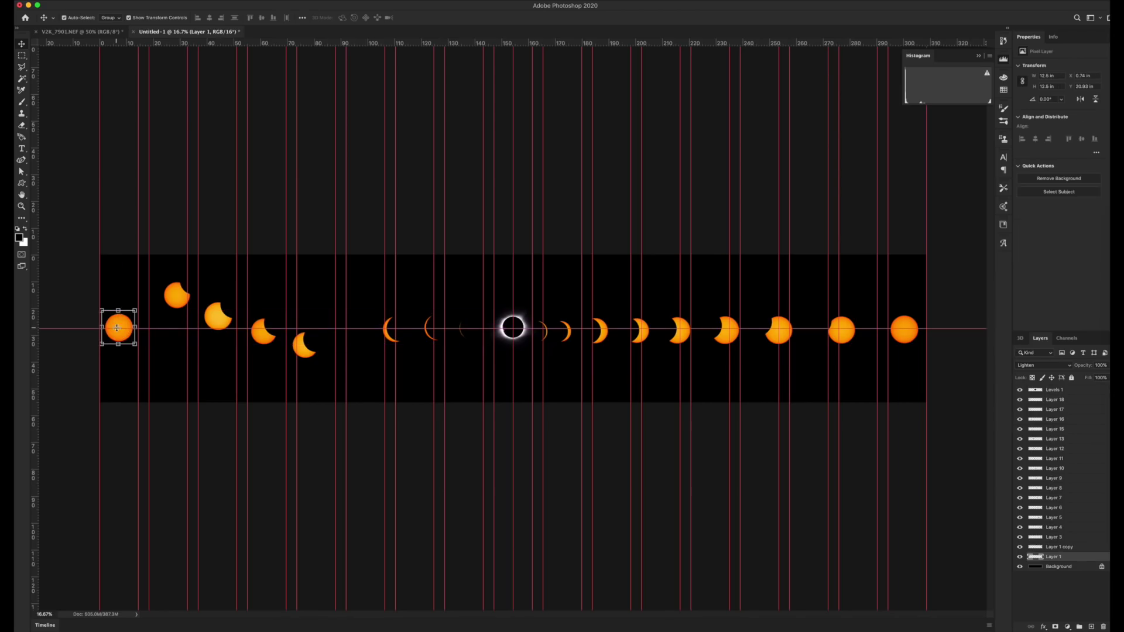
click(172, 312)
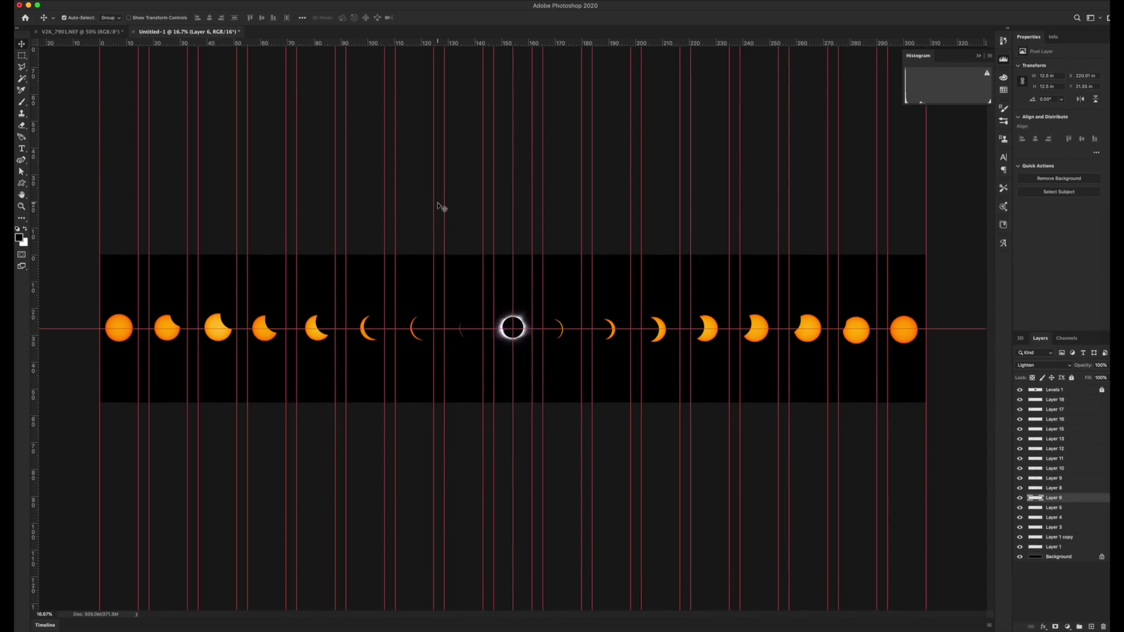
key(ctrl+semicolon)
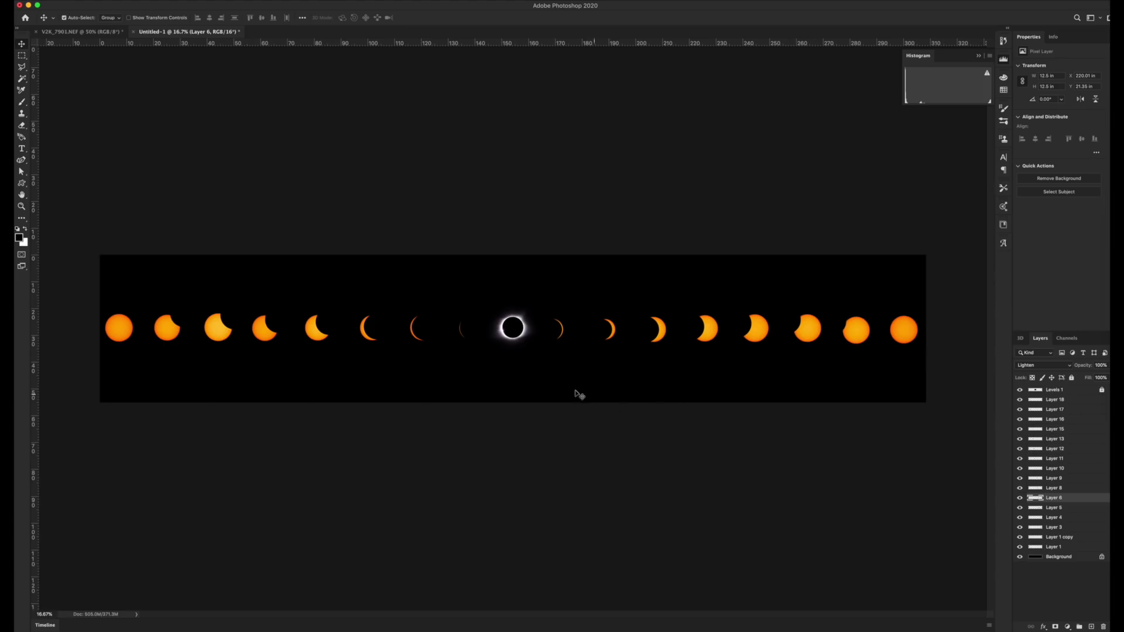
click(508, 345)
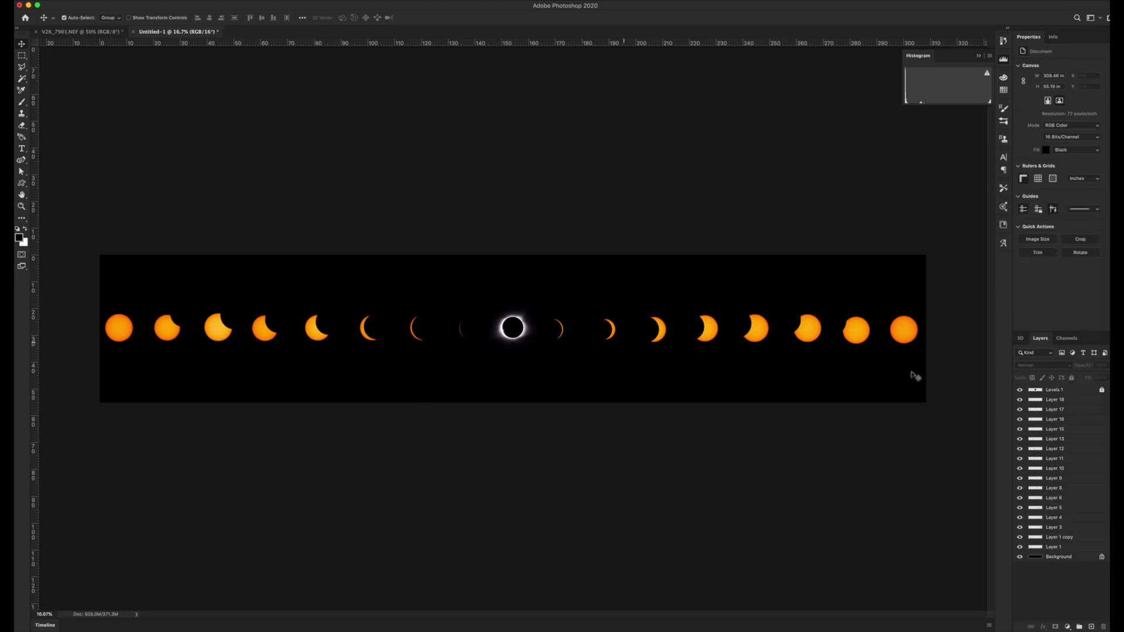
- Scale the Levels 1 total eclipse up to about 228% around its centre and deselect
click(1074, 392)
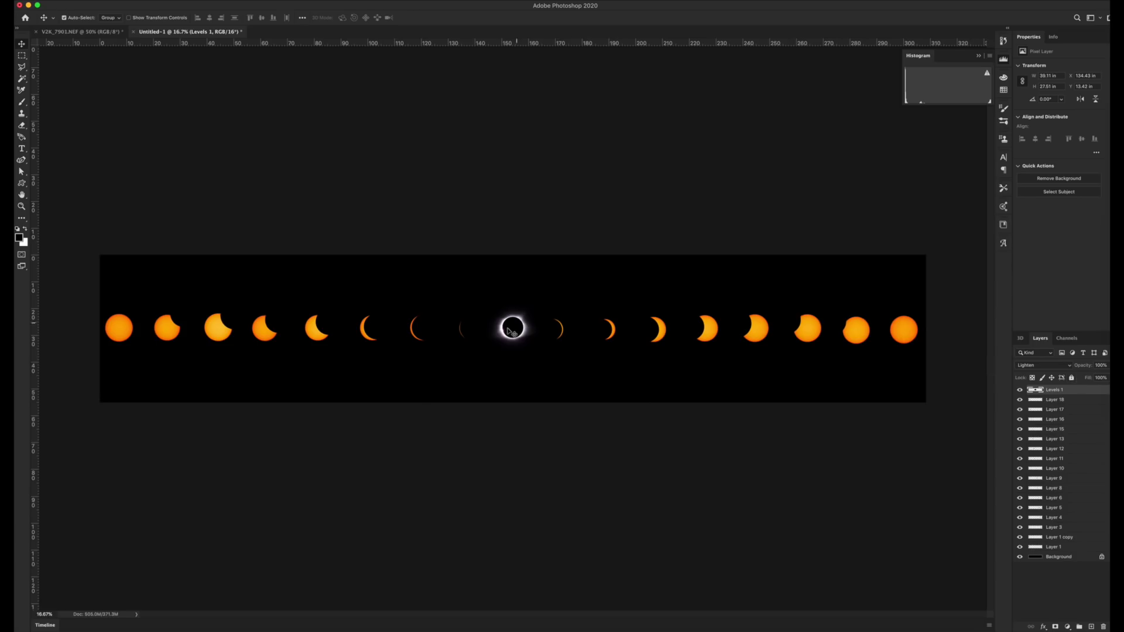
click(145, 18)
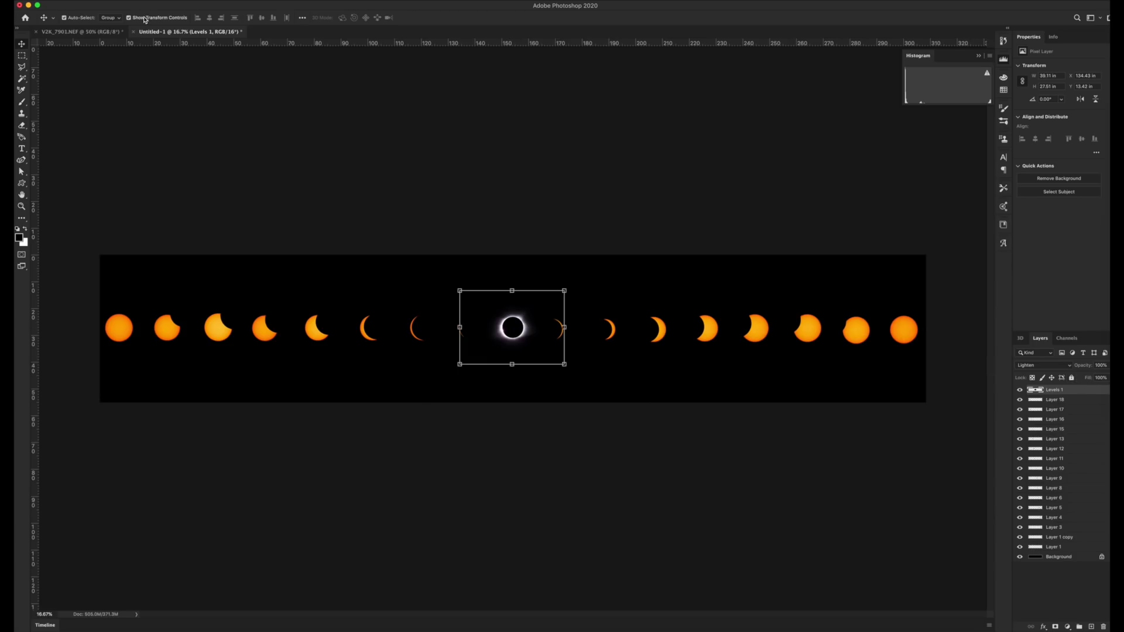
click(564, 291)
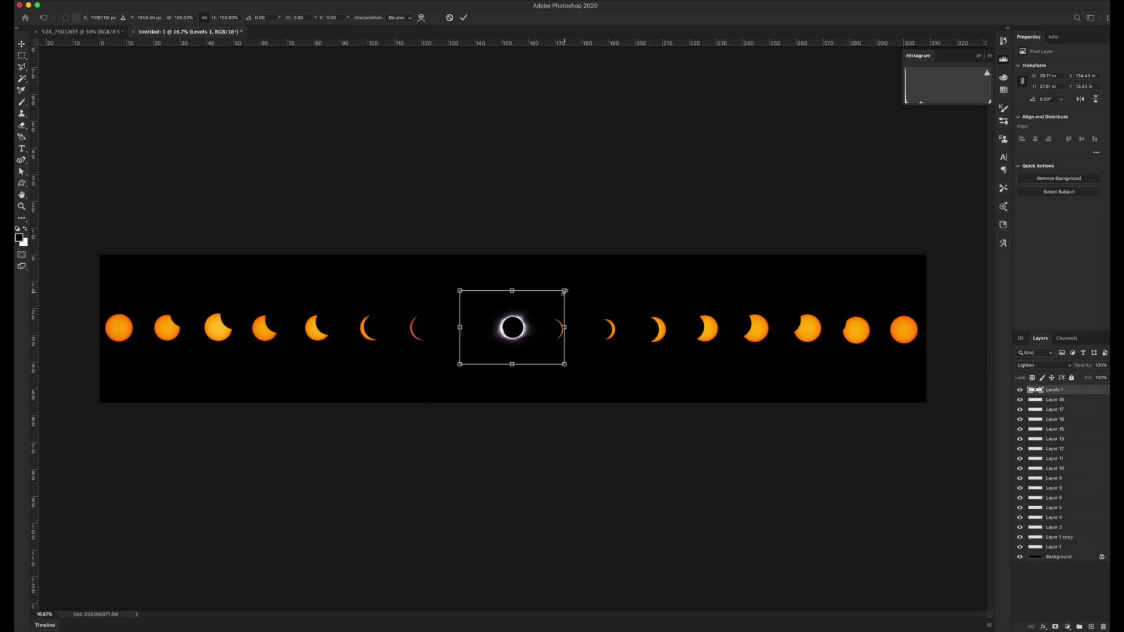
drag(565, 291, 643, 264)
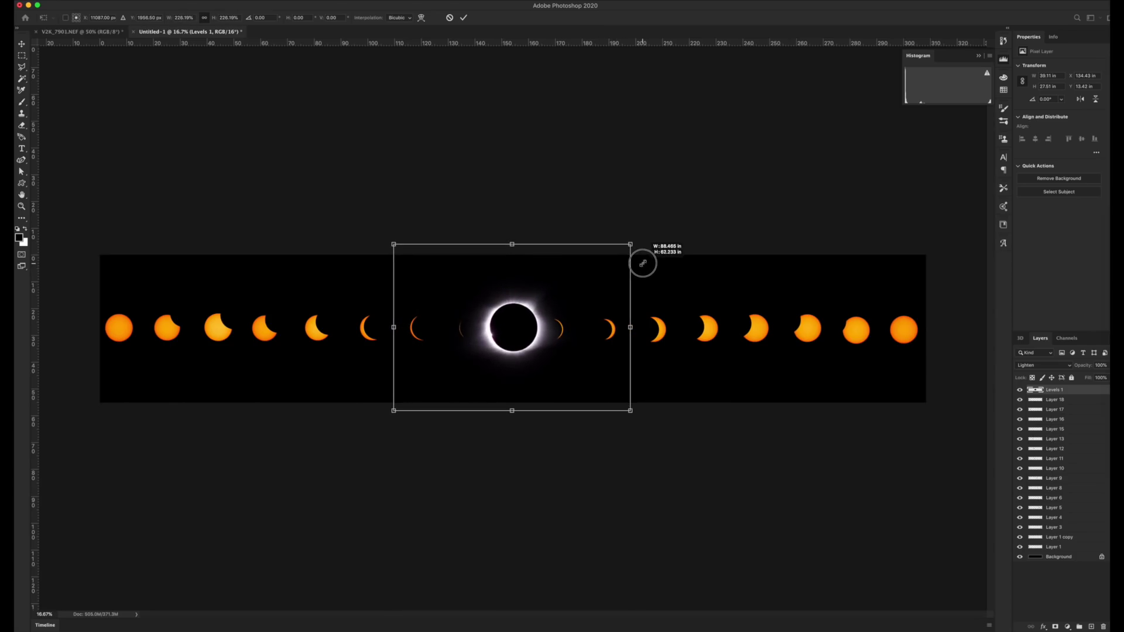
key(Return)
click(646, 179)
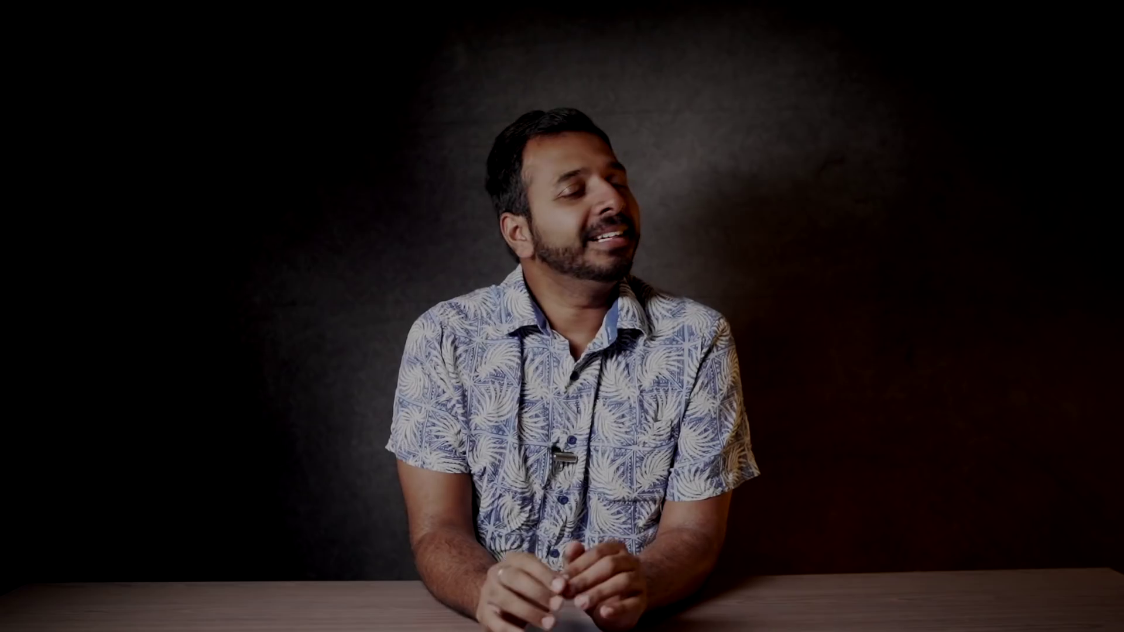